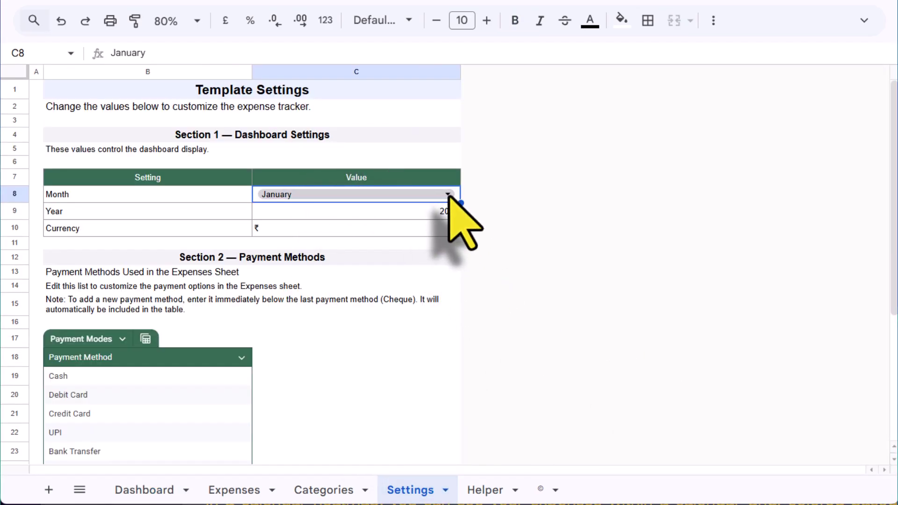
# Set the Month in the Settings sheet to February and view the Dashboard sheet for that month.
pyautogui.click(448, 194)
pyautogui.click(286, 240)
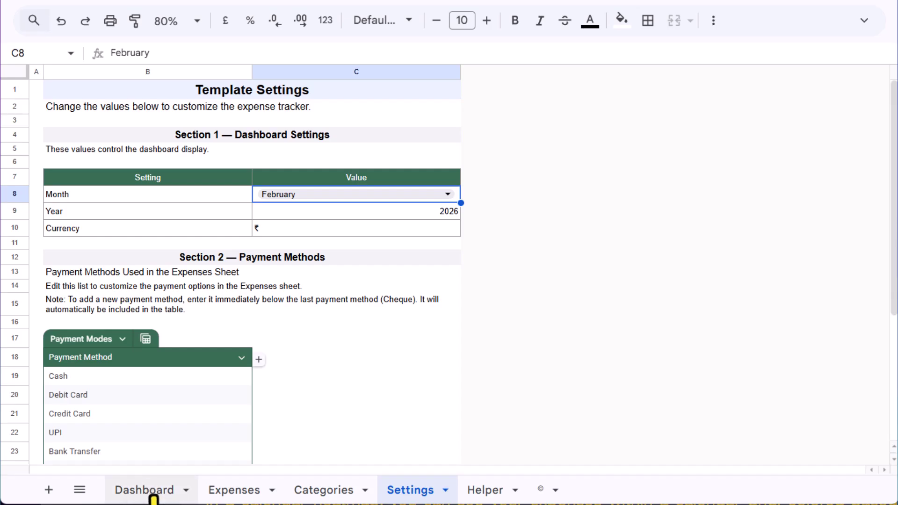
pyautogui.click(152, 495)
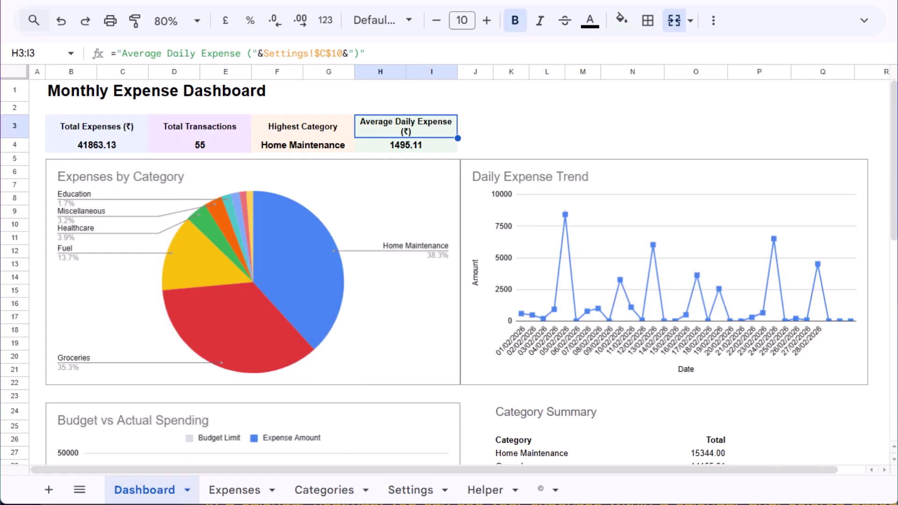
# Change the Settings month to March and look through the dashboard's summary cards and charts for that month.
pyautogui.click(416, 499)
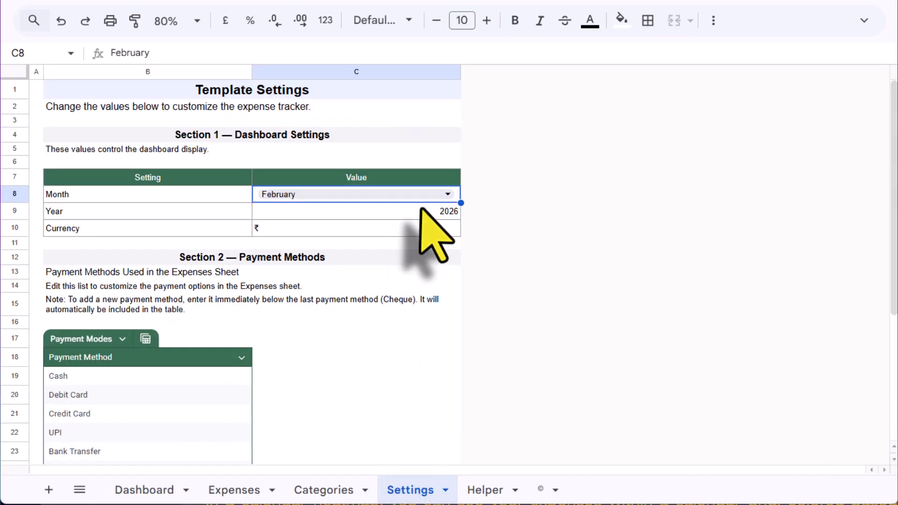
pyautogui.click(449, 196)
pyautogui.click(313, 272)
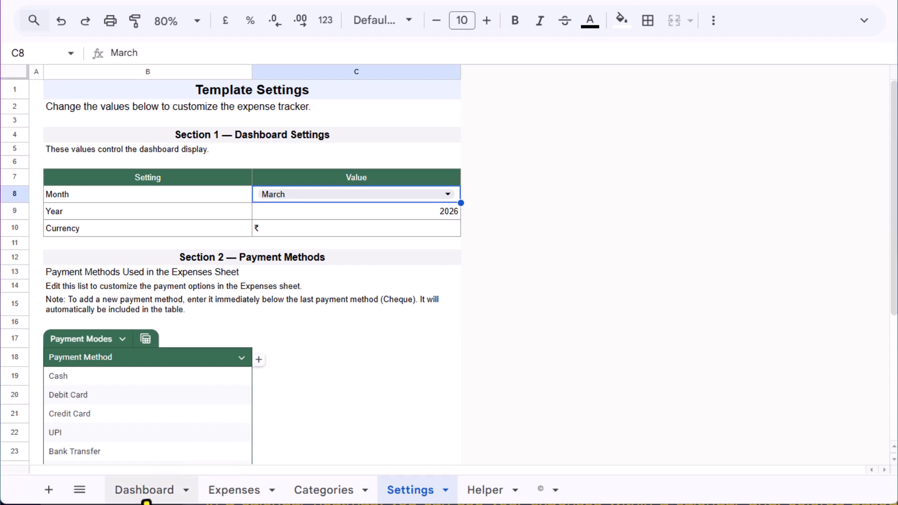
pyautogui.click(142, 495)
pyautogui.scroll(-10, 250, 361)
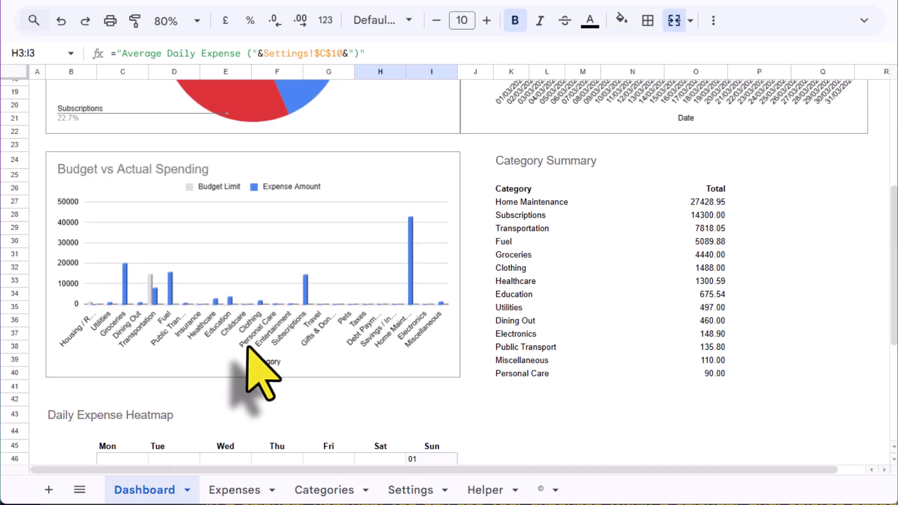
pyautogui.scroll(10, 262, 372)
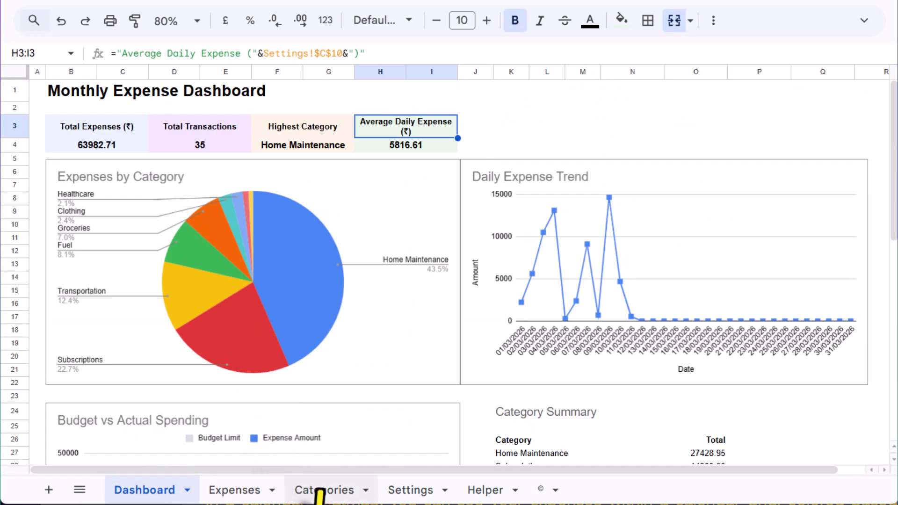
# Set the dashboard month in the Settings sheet back to February and look over the payment methods list.
pyautogui.click(423, 494)
pyautogui.click(448, 194)
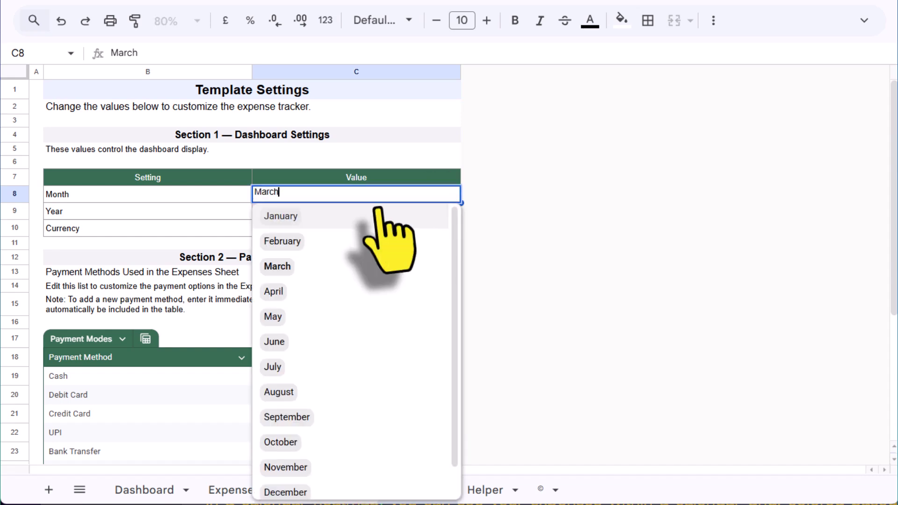
pyautogui.click(299, 242)
pyautogui.scroll(-5, 176, 331)
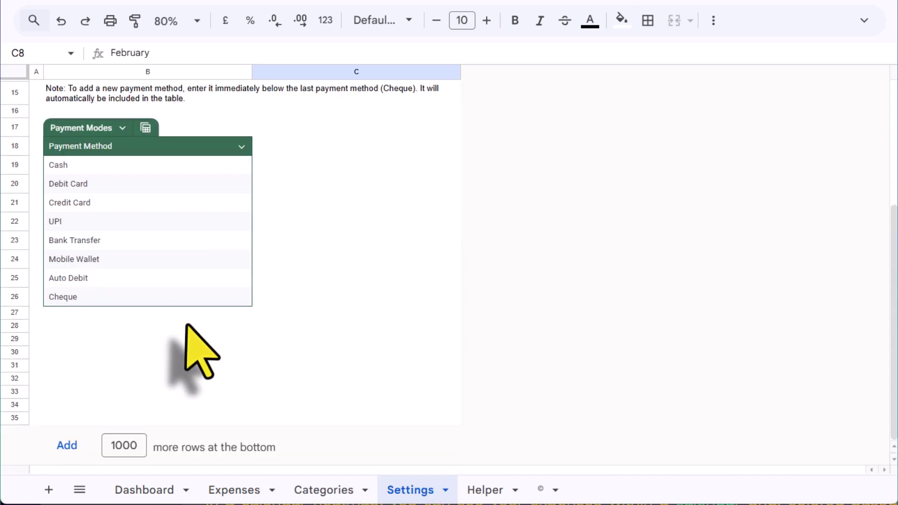
pyautogui.scroll(5, 187, 397)
# Return to the Dashboard sheet and examine its Daily Expense Heatmap for February.
pyautogui.click(187, 488)
pyautogui.scroll(-8, 154, 318)
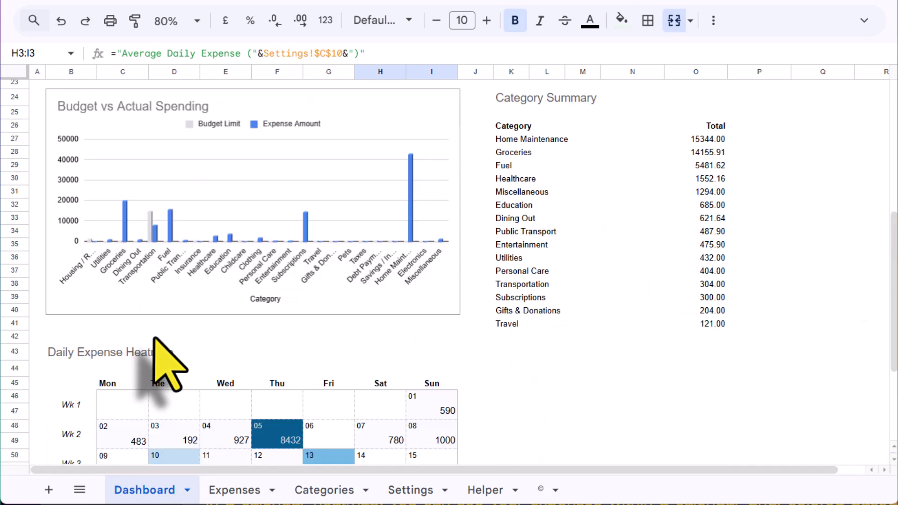
pyautogui.scroll(-3, 150, 321)
pyautogui.click(125, 287)
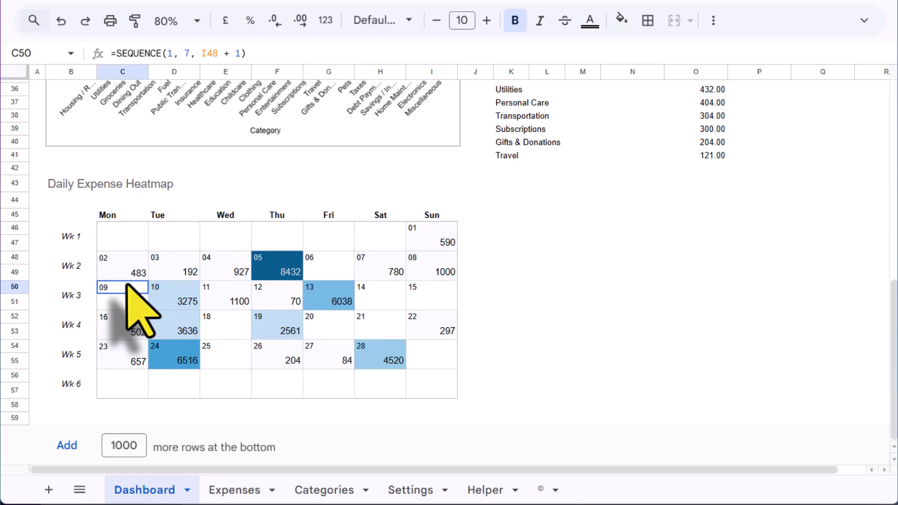
pyautogui.click(62, 187)
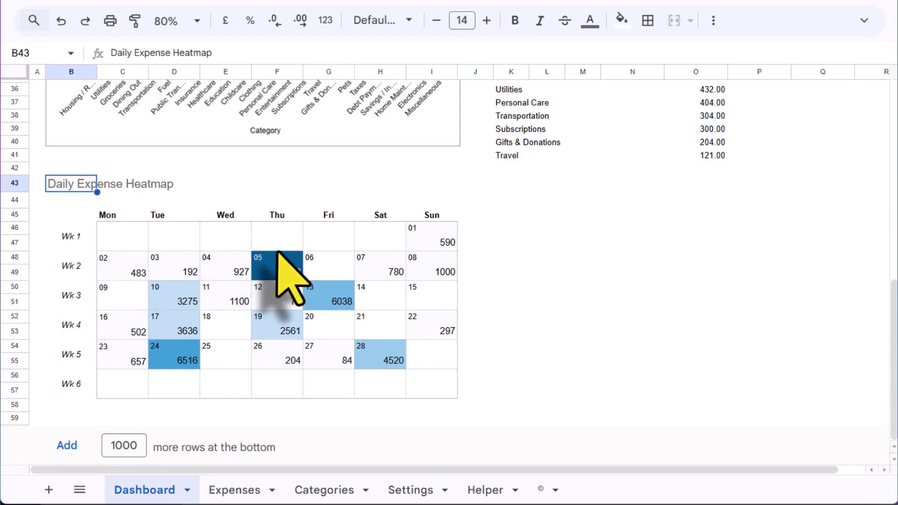
pyautogui.scroll(10, 280, 276)
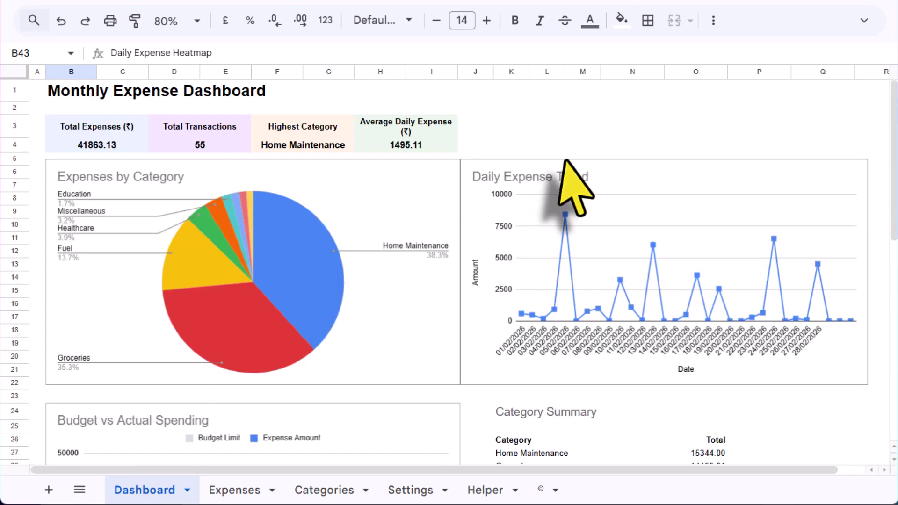
# Review the dashboard's summary cards for total expenses, total transactions, highest category and average daily expense.
pyautogui.click(544, 111)
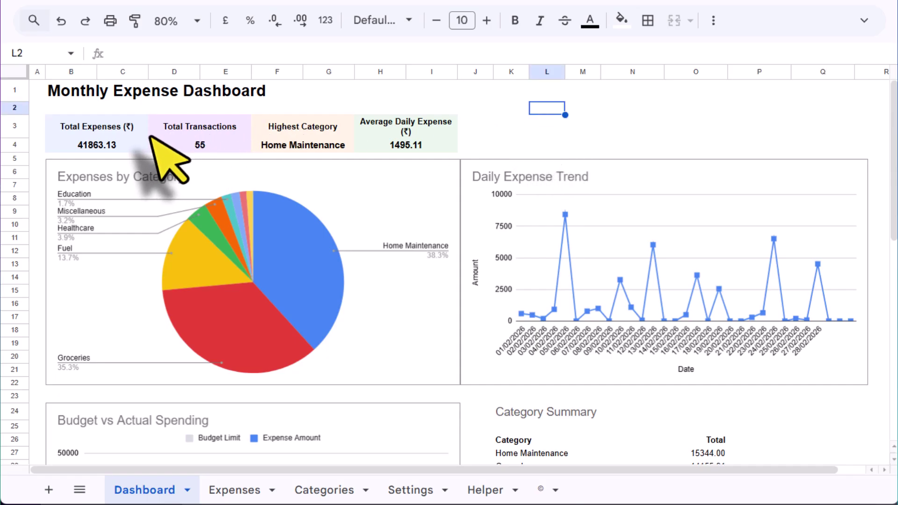
pyautogui.click(93, 98)
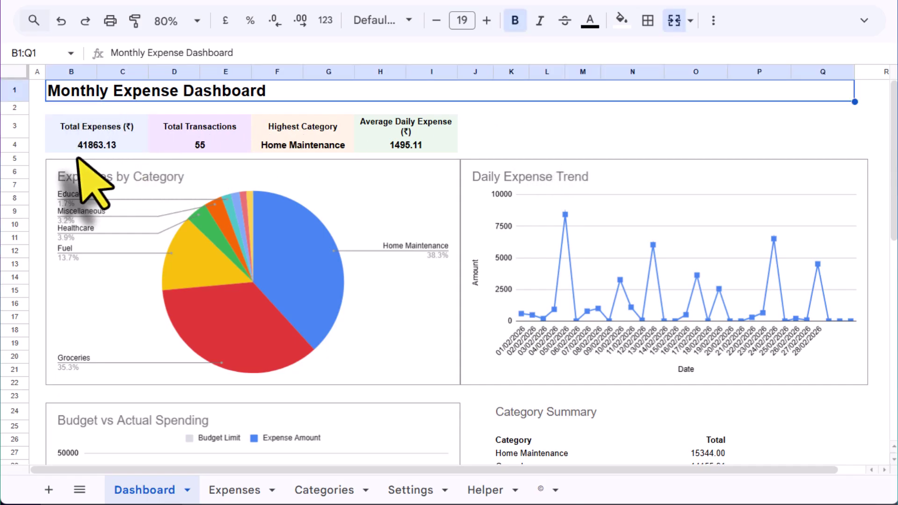
pyautogui.click(79, 126)
pyautogui.click(199, 134)
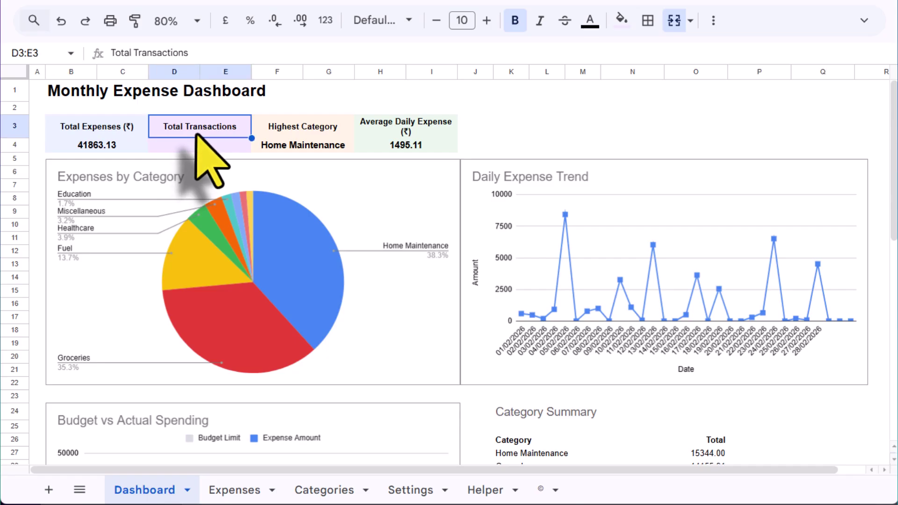
pyautogui.click(292, 133)
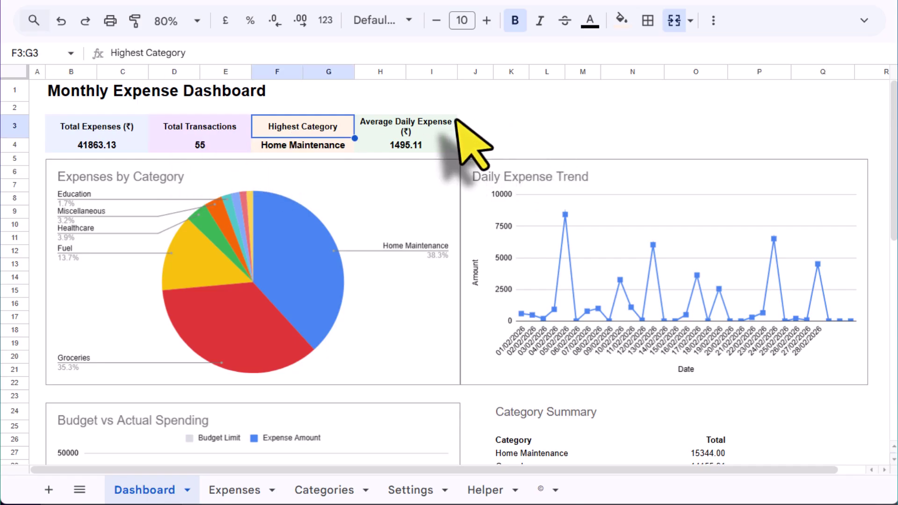
pyautogui.click(393, 133)
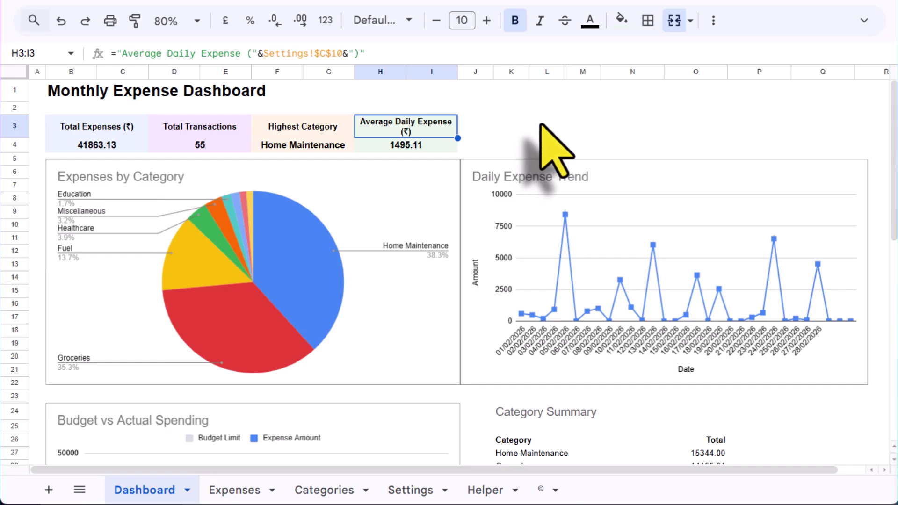
# Check the month selected in the Settings sheet and inspect individual slices of the dashboard's Expenses by Category pie chart.
pyautogui.click(398, 480)
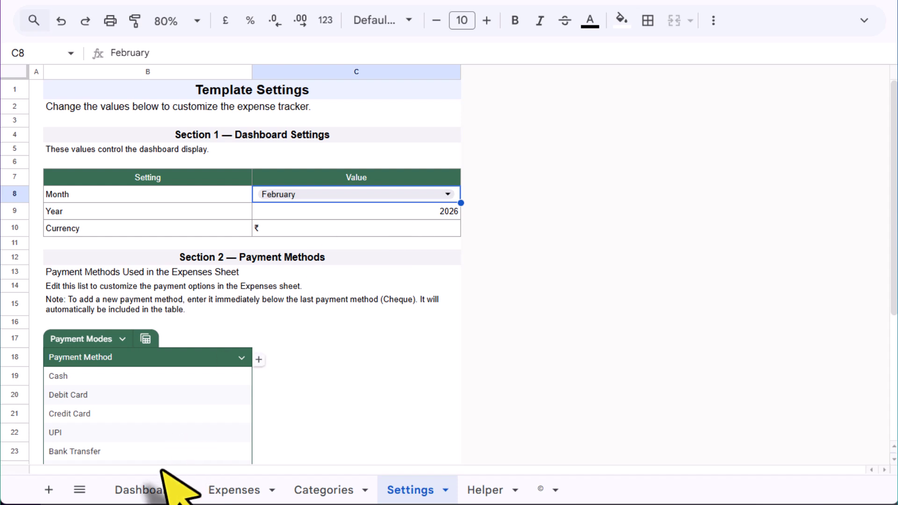
pyautogui.click(140, 489)
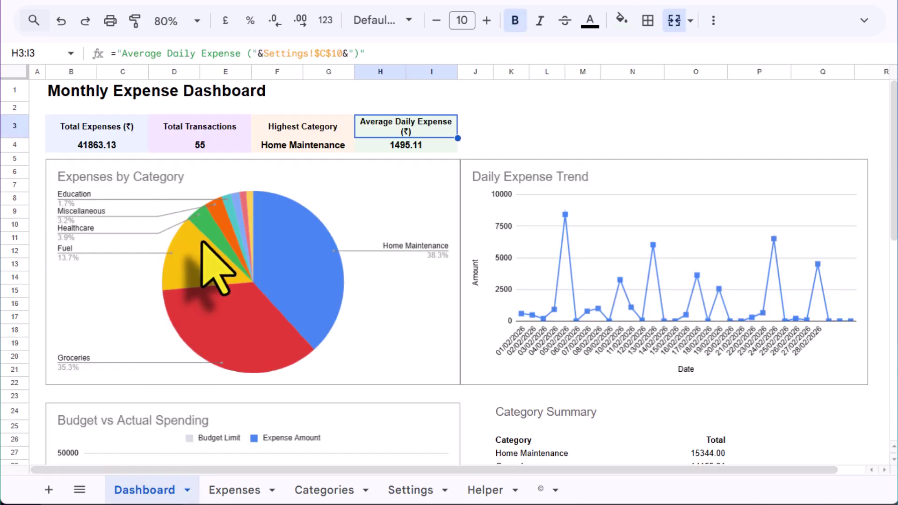
pyautogui.click(369, 180)
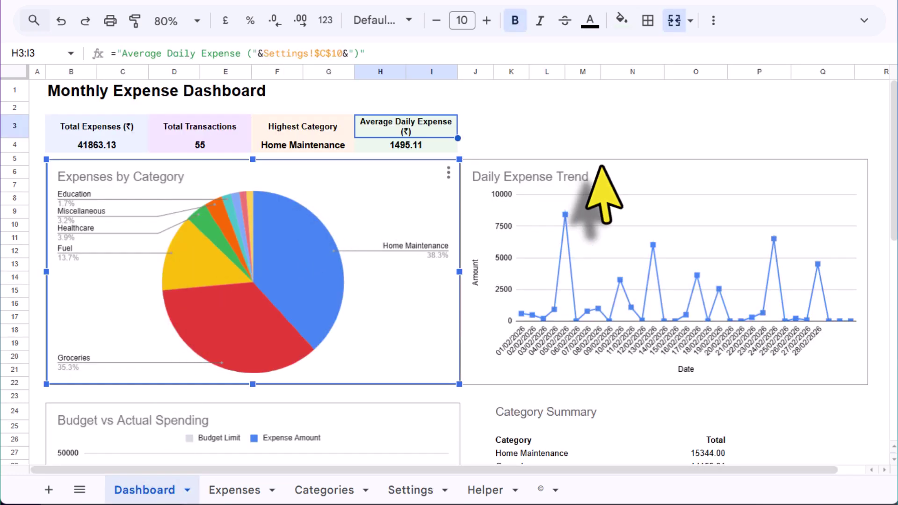
pyautogui.click(636, 169)
pyautogui.click(411, 180)
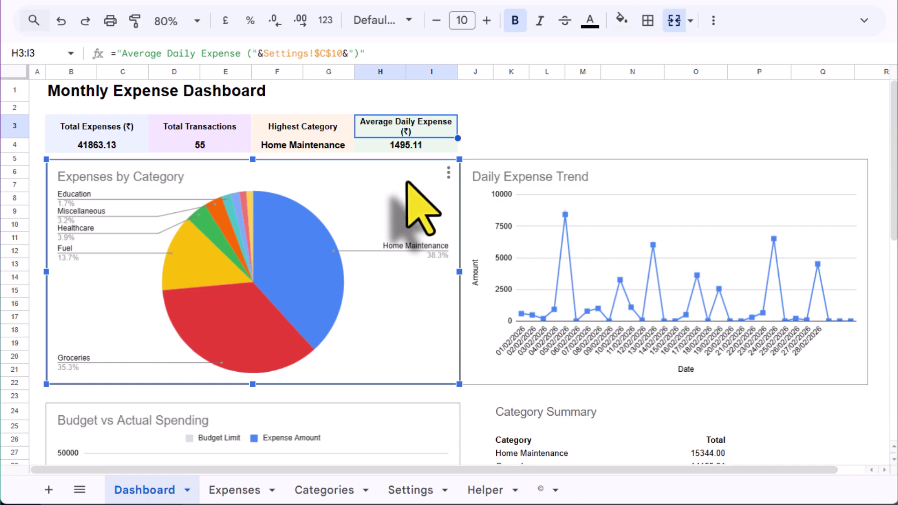
pyautogui.moveTo(244, 320)
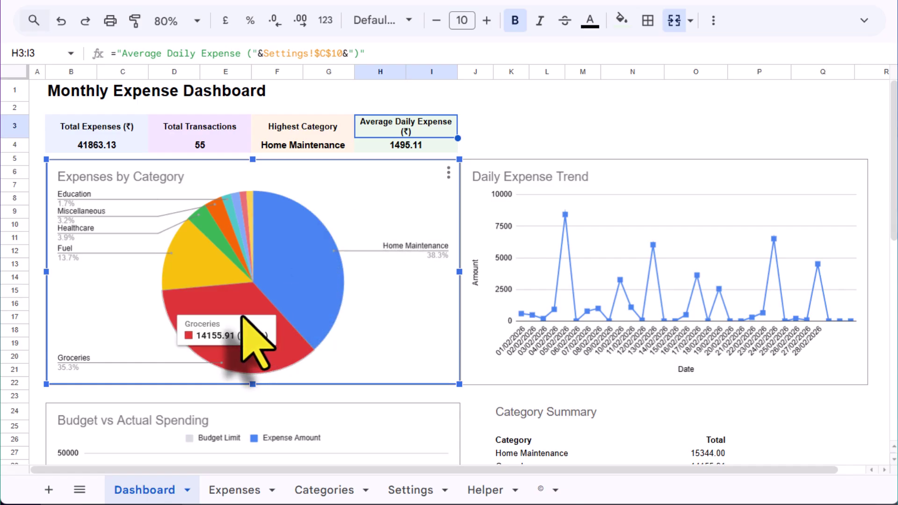
pyautogui.moveTo(194, 281)
pyautogui.moveTo(218, 248)
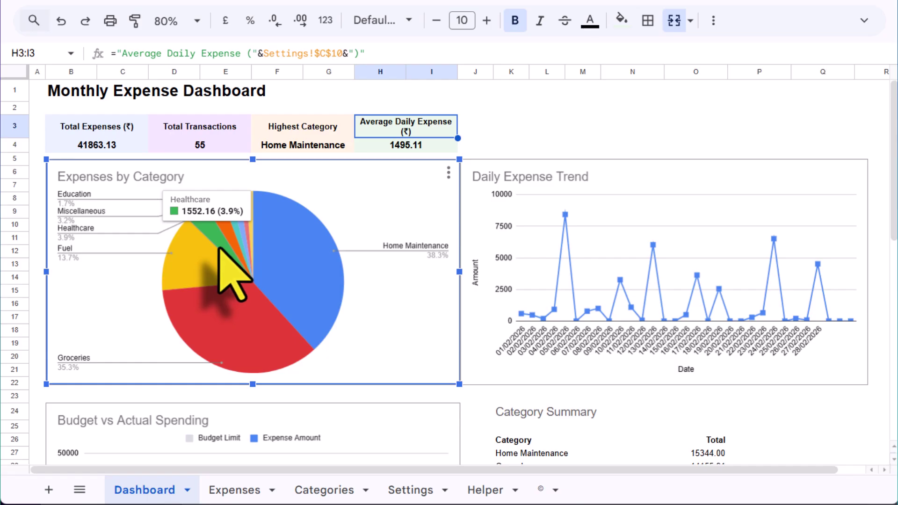
# Examine the peaks in the Daily Expense Trend chart and the bars in the Budget vs Actual Spending chart.
pyautogui.click(646, 174)
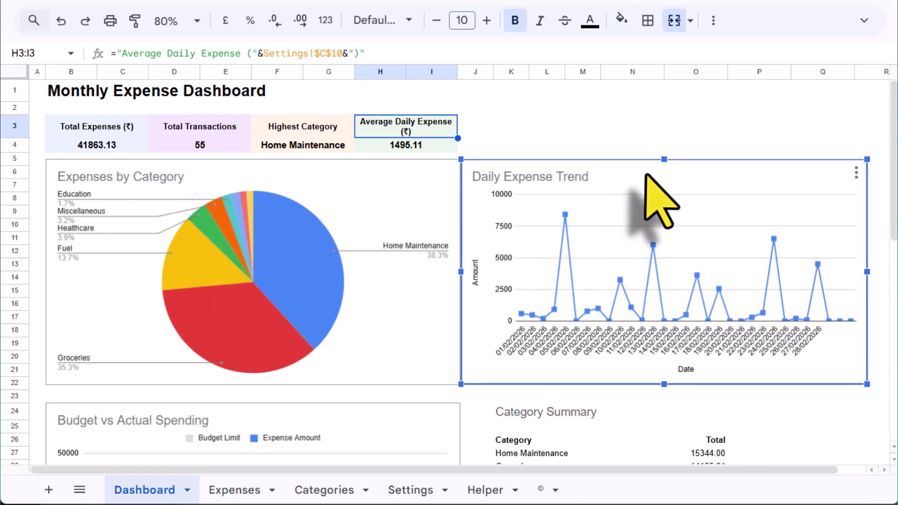
pyautogui.moveTo(568, 219)
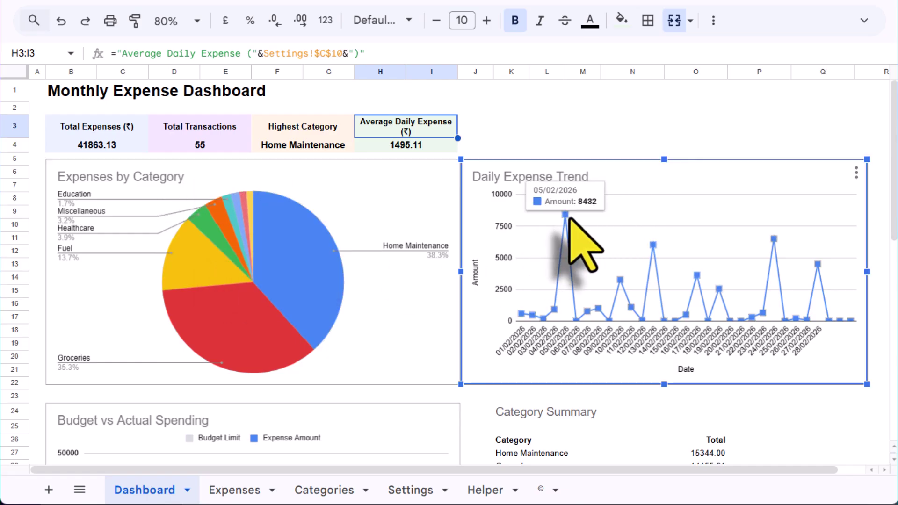
pyautogui.moveTo(653, 245)
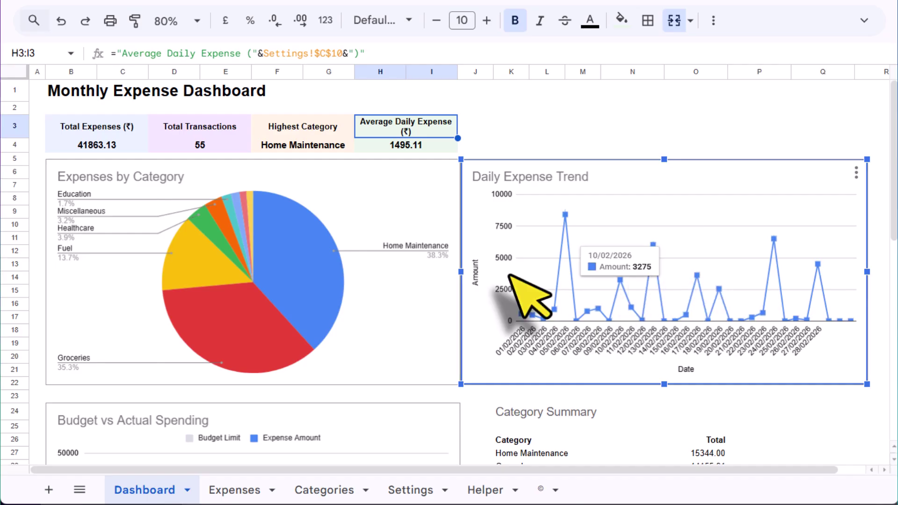
pyautogui.scroll(-6, 509, 276)
pyautogui.click(376, 168)
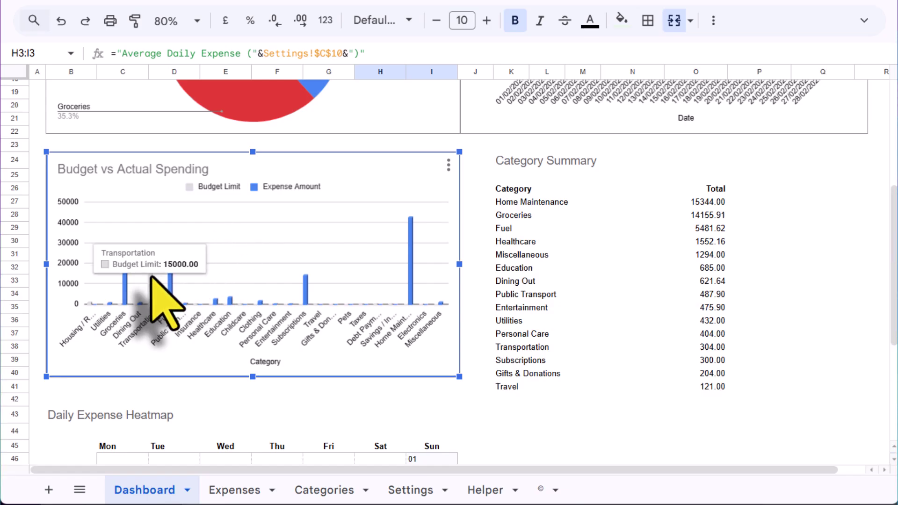
pyautogui.moveTo(169, 285)
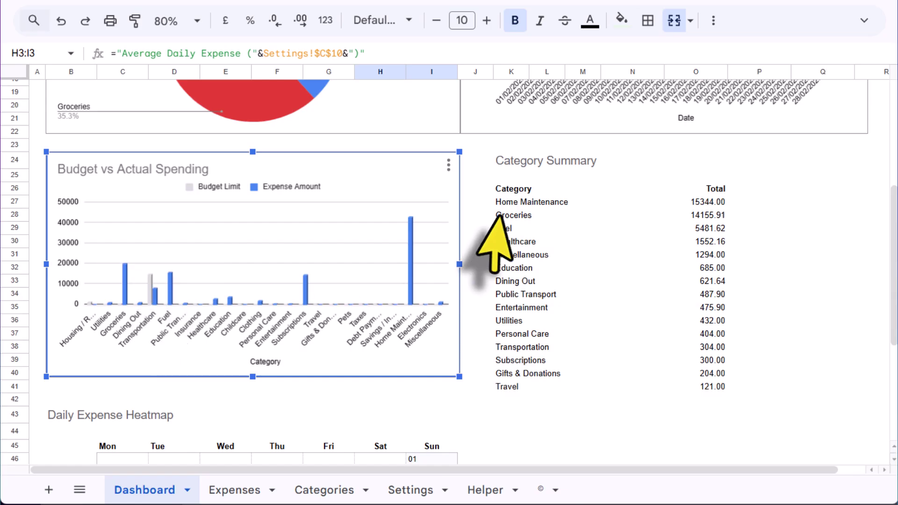
# Review the Category Summary totals and compare the first listed category with the Highest Category card.
pyautogui.click(519, 161)
pyautogui.scroll(-2, 685, 228)
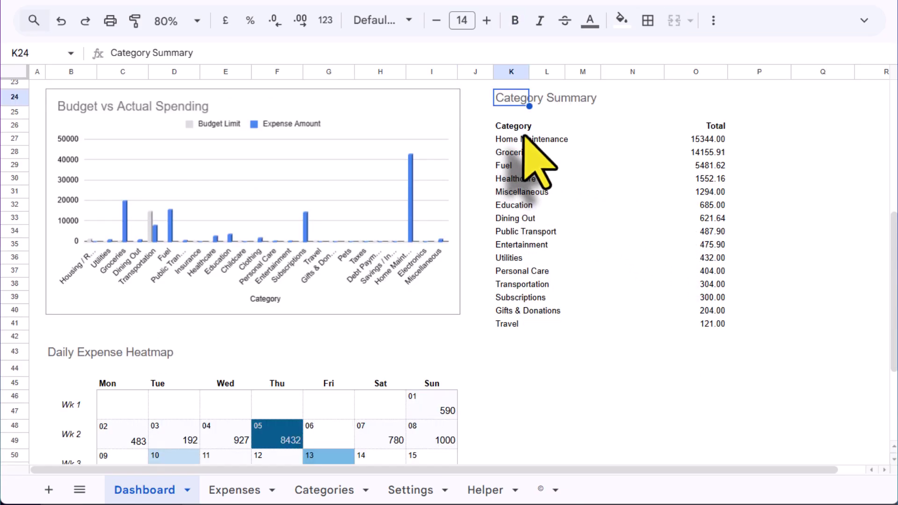
pyautogui.moveTo(707, 140); pyautogui.dragTo(725, 322)
pyautogui.click(798, 224)
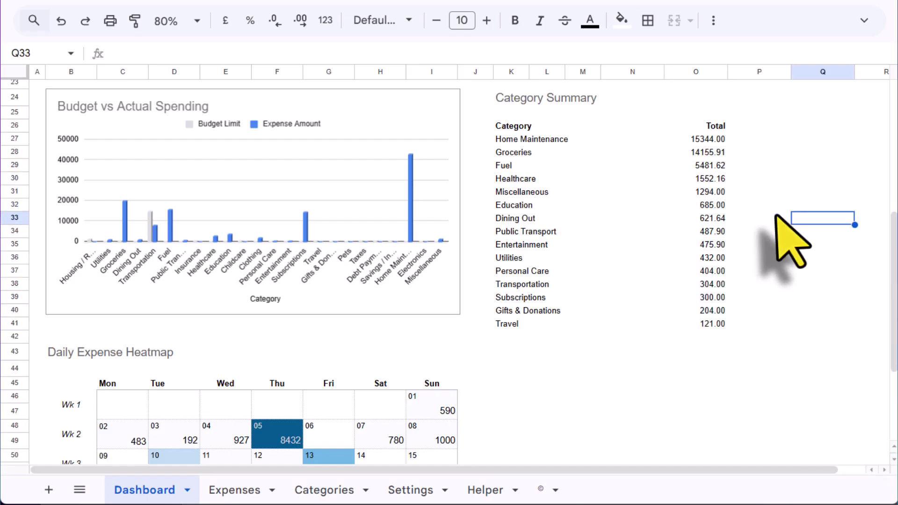
pyautogui.click(522, 139)
pyautogui.scroll(5, 361, 178)
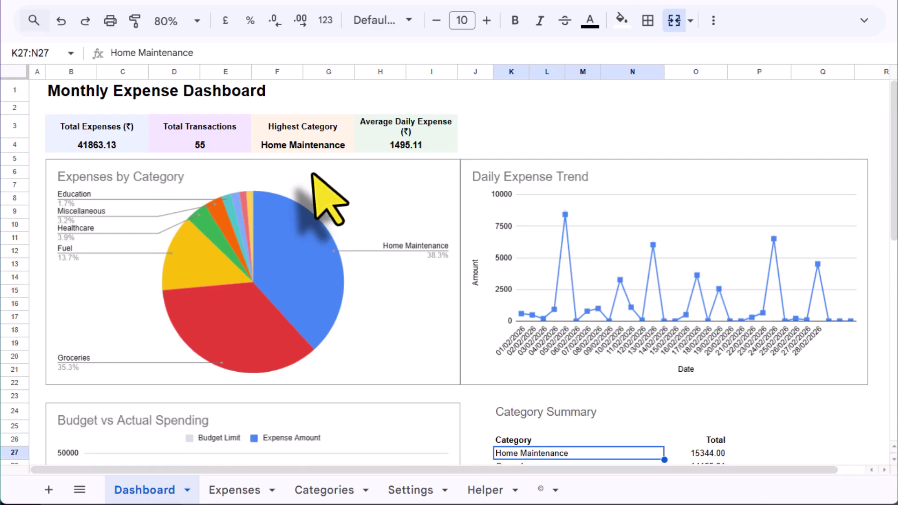
pyautogui.click(307, 148)
pyautogui.scroll(-3, 549, 250)
pyautogui.scroll(-2, 561, 257)
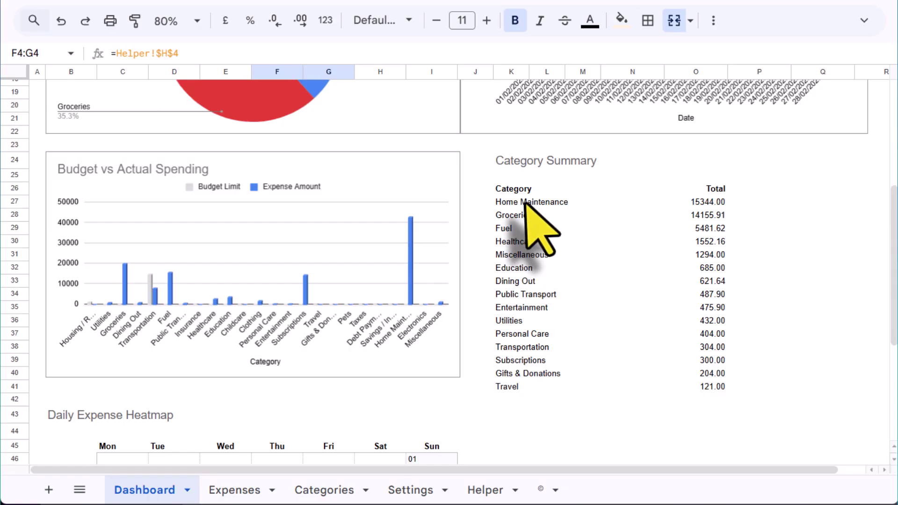
pyautogui.click(543, 200)
# Inspect the daily amounts in the second week of the Daily Expense Heatmap.
pyautogui.scroll(-3, 127, 267)
pyautogui.scroll(-3, 127, 266)
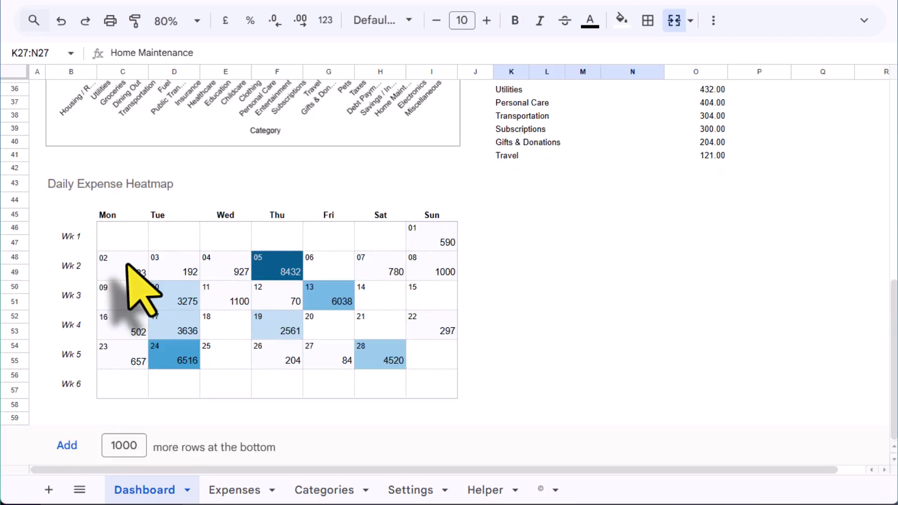
pyautogui.click(52, 187)
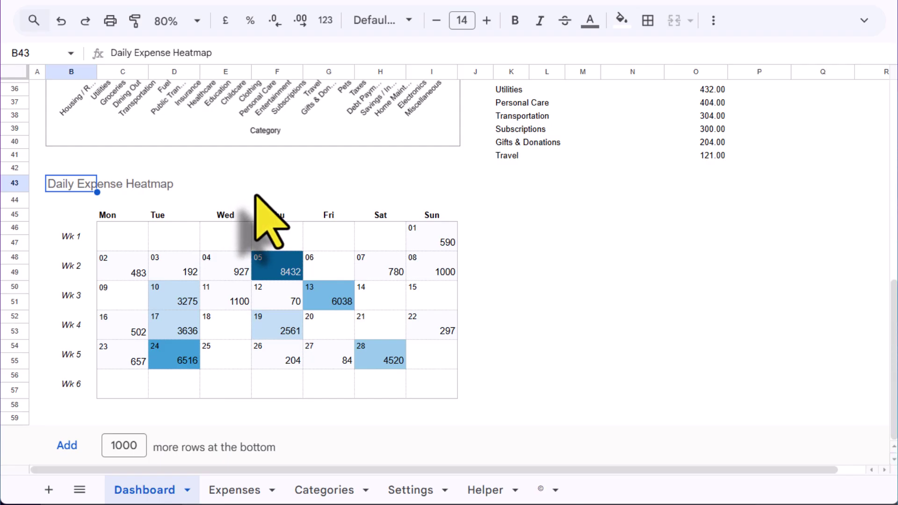
pyautogui.click(138, 271)
pyautogui.click(184, 273)
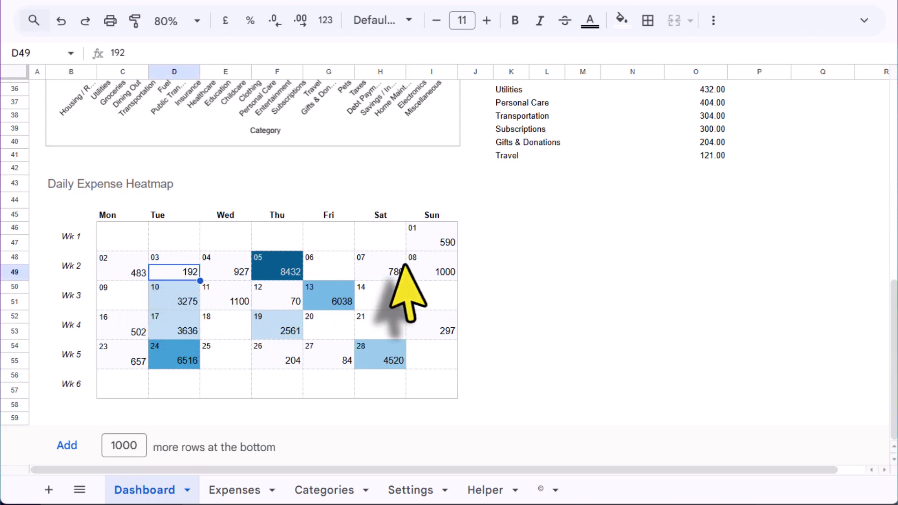
# Inspect the daily amounts for the 1st, 5th, 7th, 8th, 13th and 19th in the Daily Expense Heatmap.
pyautogui.click(441, 239)
pyautogui.click(445, 275)
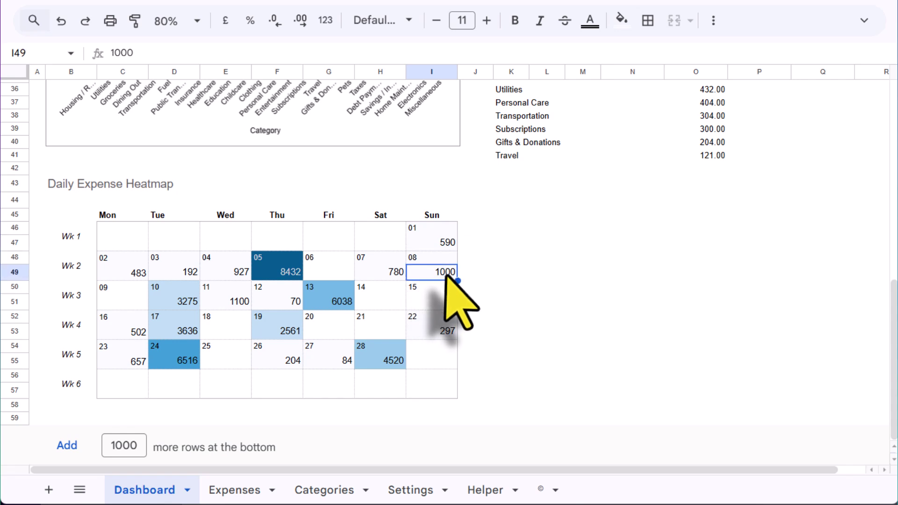
pyautogui.click(393, 274)
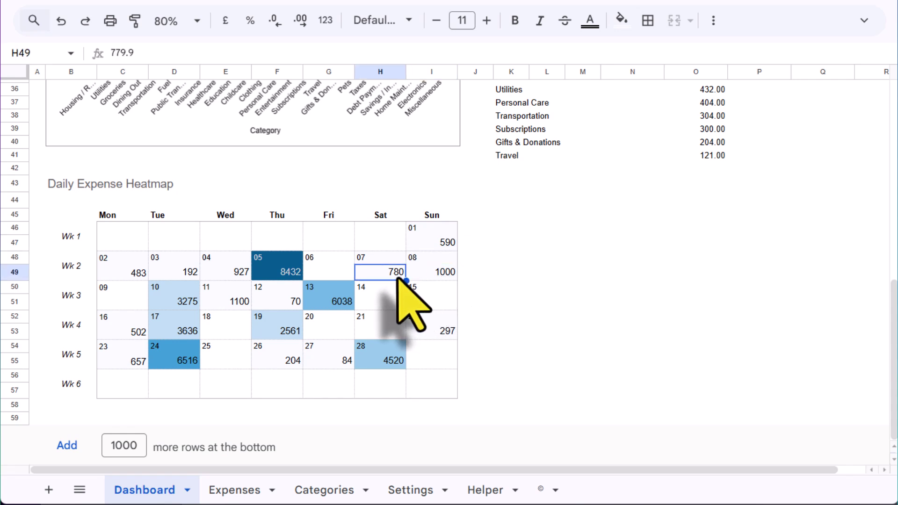
pyautogui.click(290, 276)
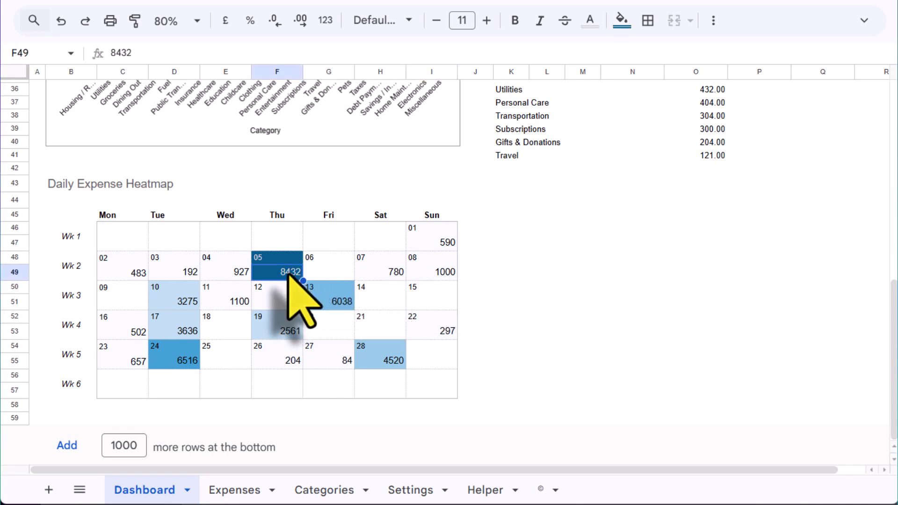
pyautogui.click(330, 299)
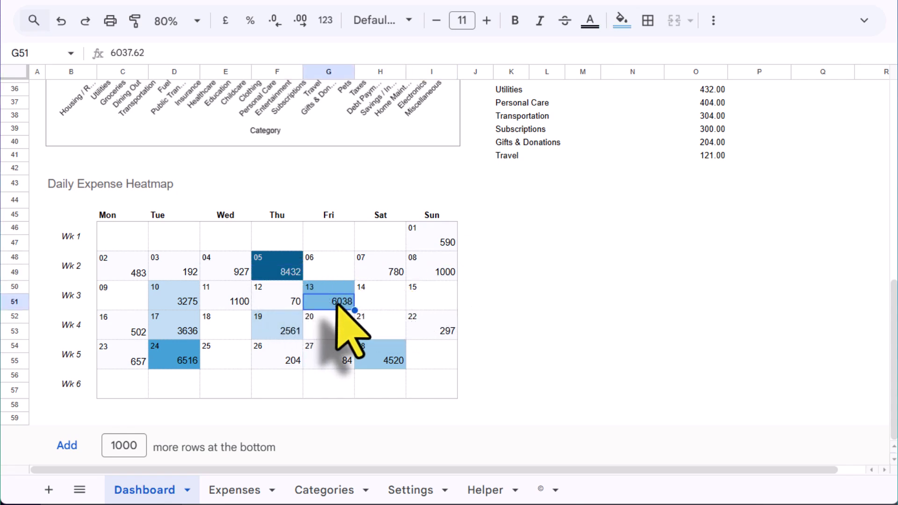
pyautogui.click(283, 333)
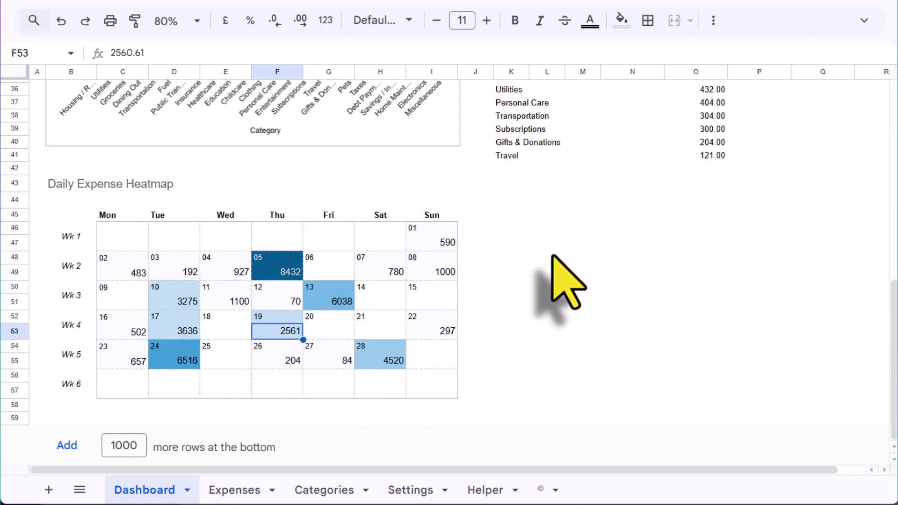
# Review the Settings sheet's section headings and its Month, Year and Currency values.
pyautogui.click(417, 492)
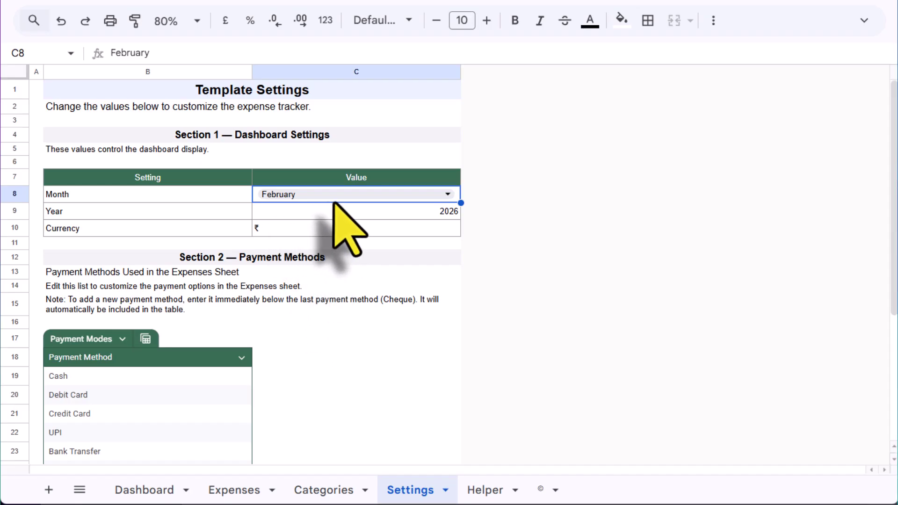
pyautogui.click(215, 137)
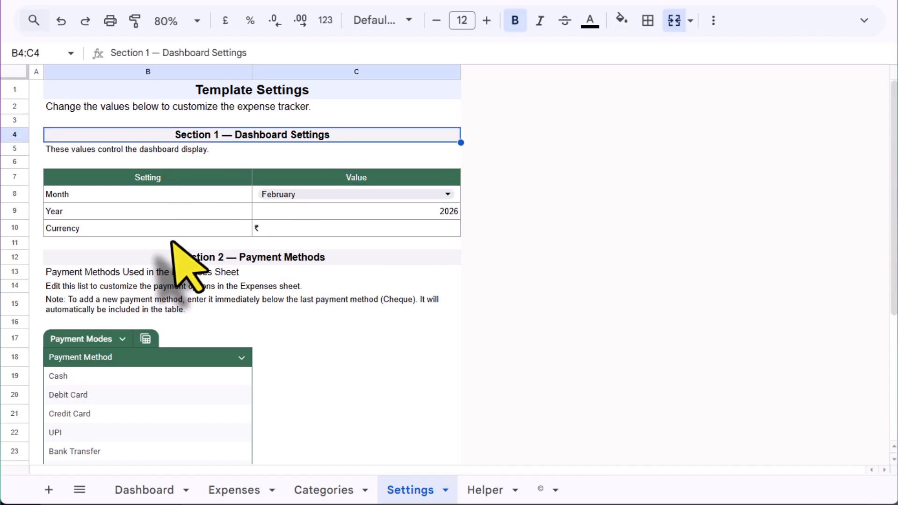
pyautogui.click(216, 258)
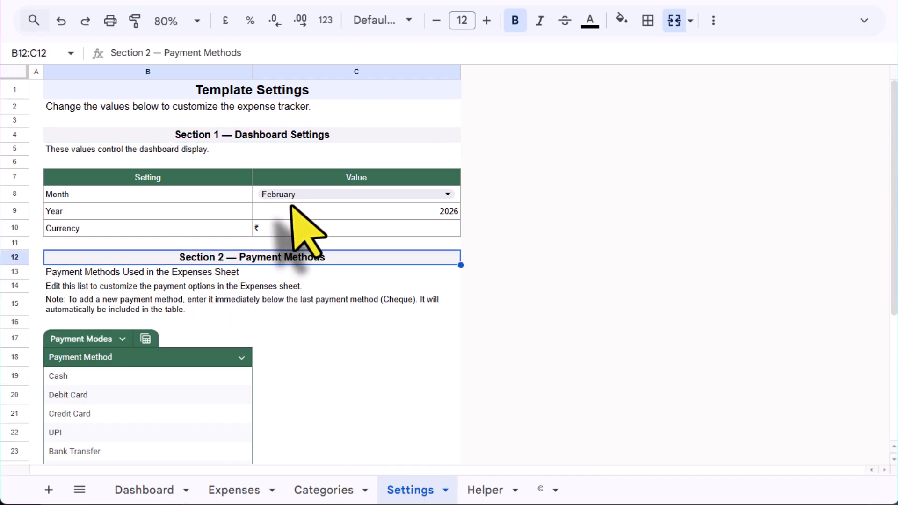
pyautogui.doubleClick(406, 196)
pyautogui.press('Escape')
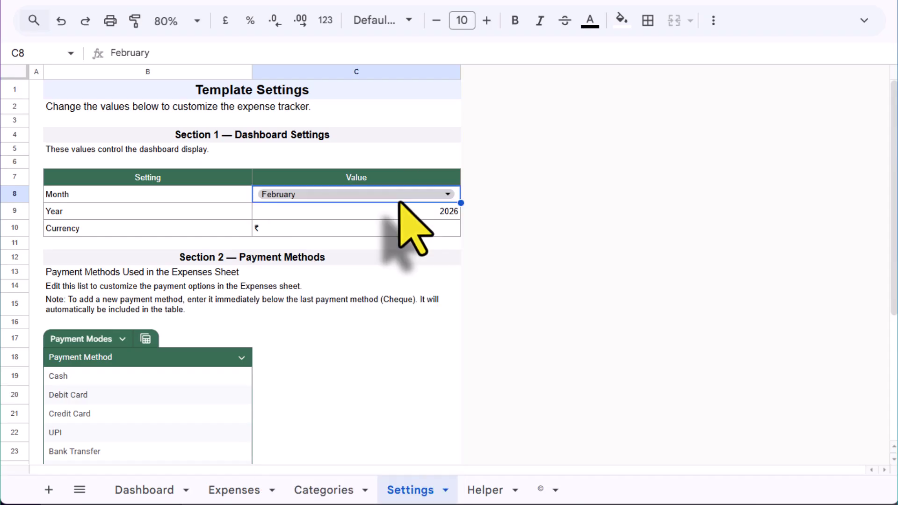
pyautogui.click(370, 210)
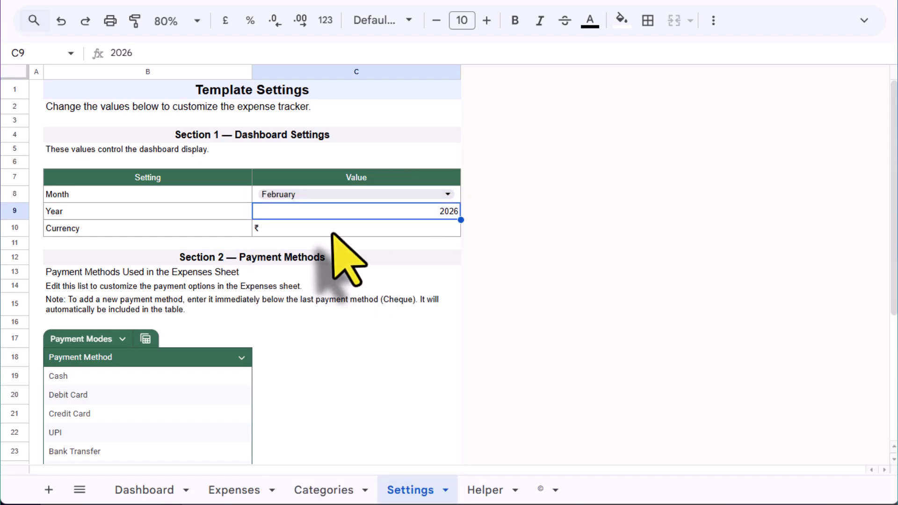
pyautogui.click(301, 230)
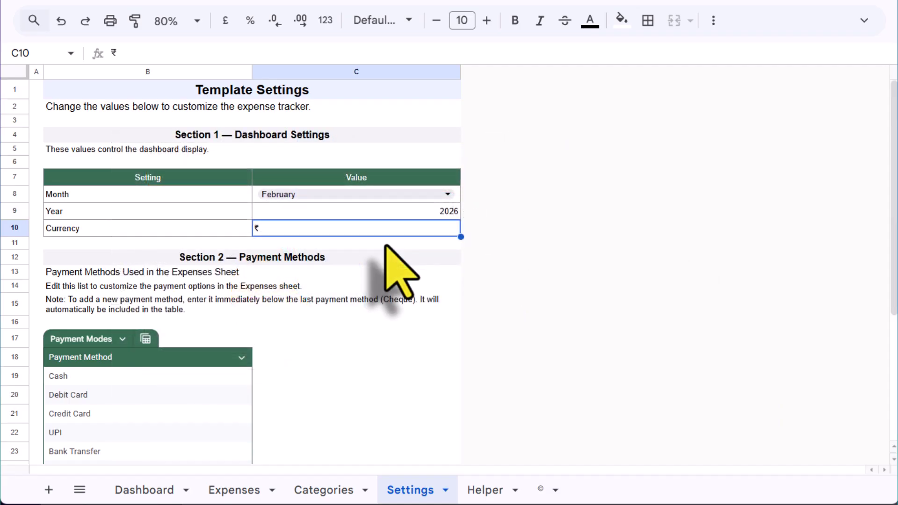
# Add GPay as a new payment method directly below Cheque in the Payment Modes table.
pyautogui.scroll(-4, 400, 276)
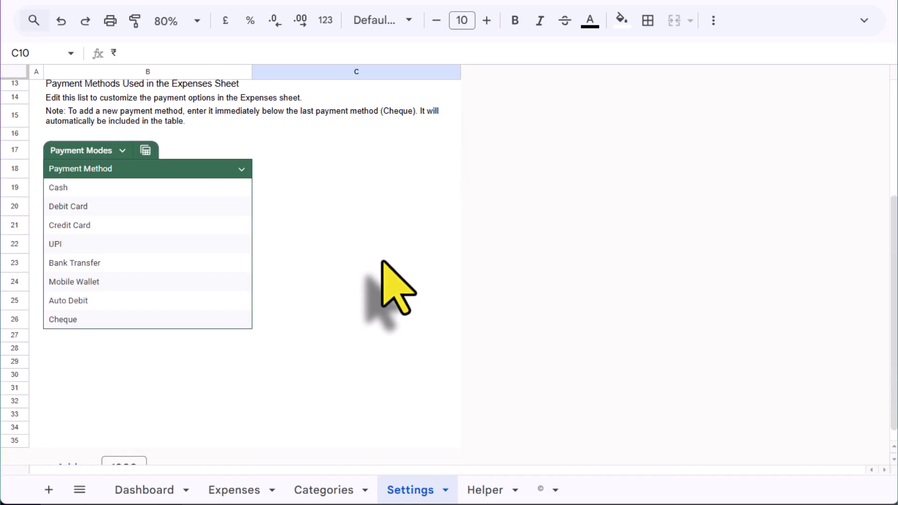
pyautogui.click(83, 337)
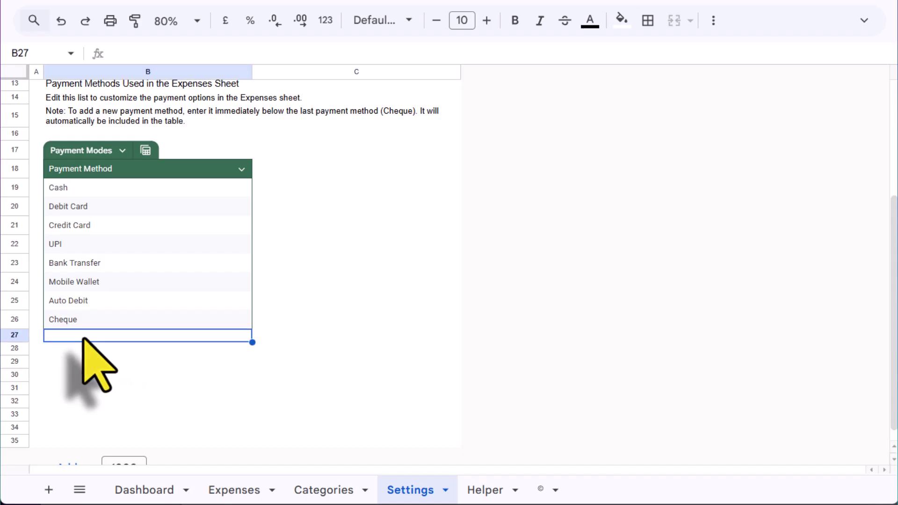
pyautogui.write('GPay')
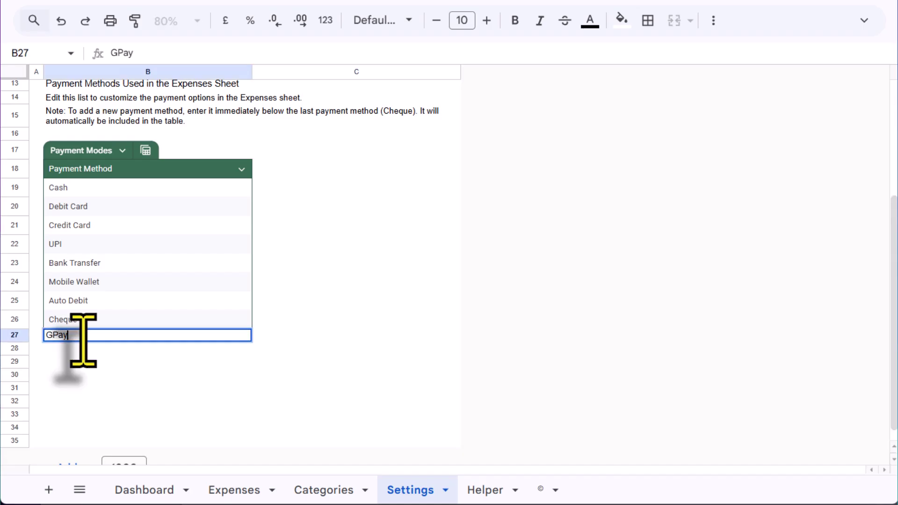
pyautogui.press('Return')
pyautogui.press('Return')
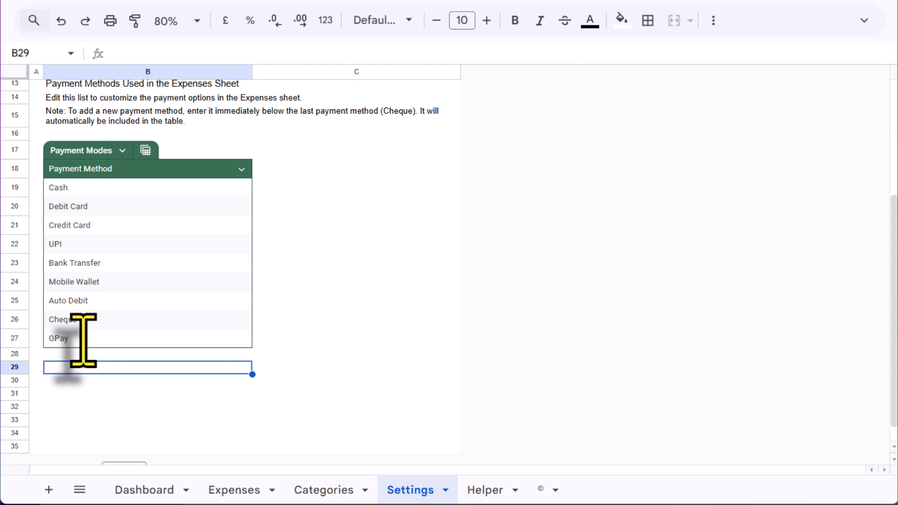
pyautogui.click(361, 370)
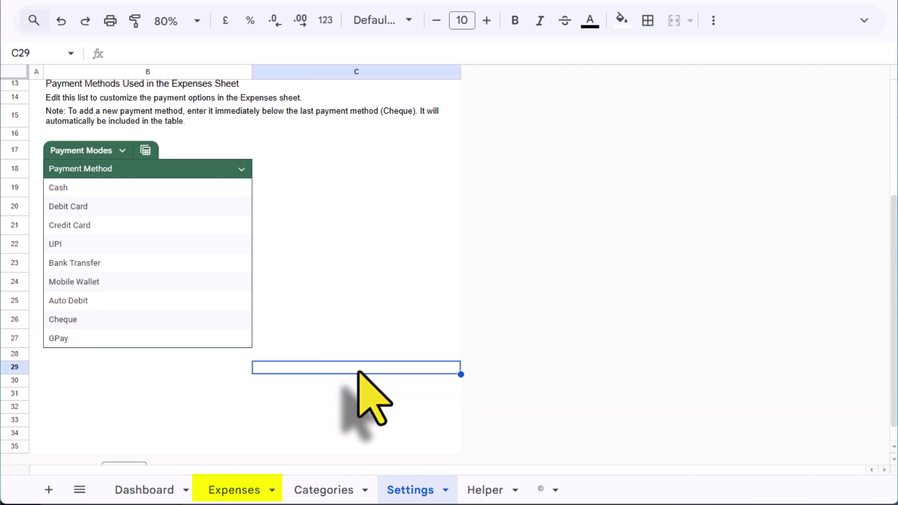
# Review the list in the Categories sheet from Housing / Rent down to Miscellaneous.
pyautogui.click(319, 484)
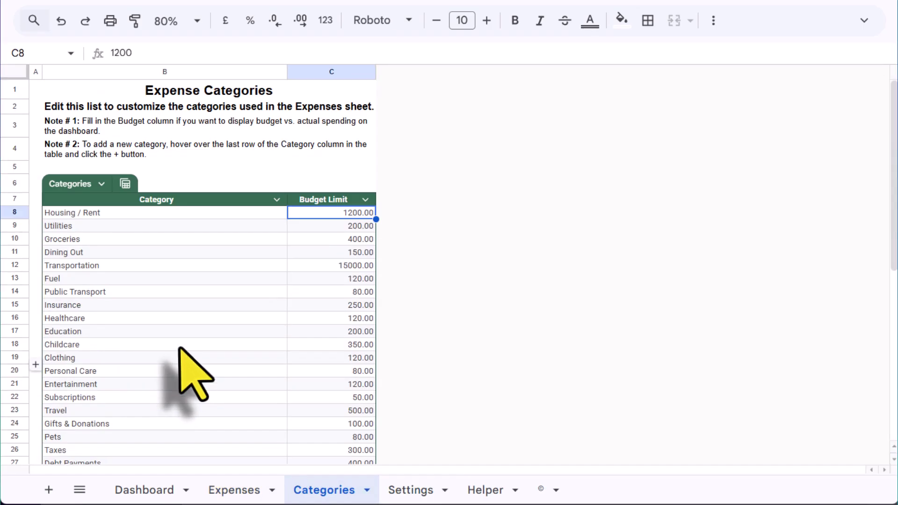
pyautogui.click(112, 217)
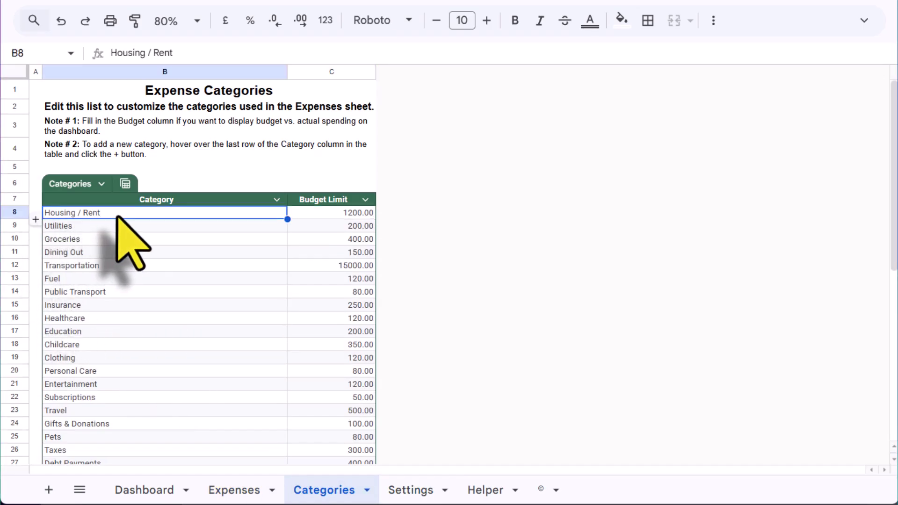
pyautogui.scroll(-3, 120, 288)
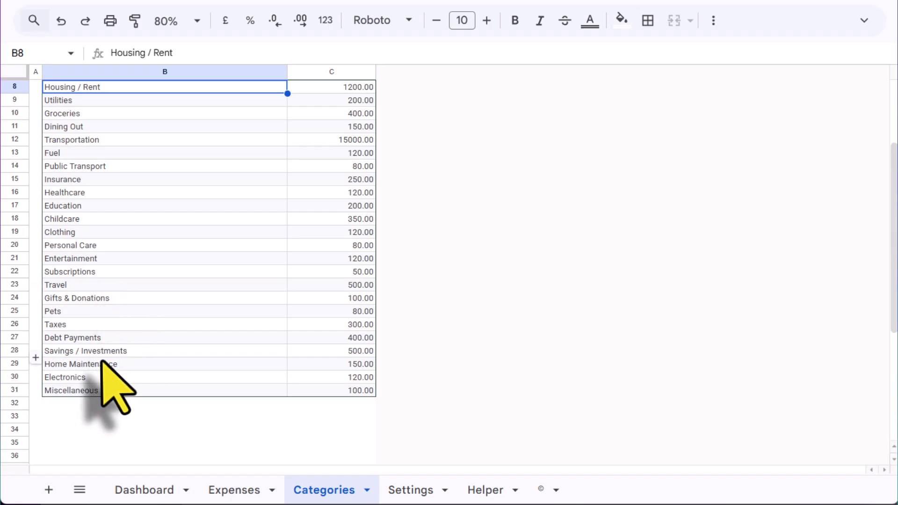
pyautogui.click(87, 390)
pyautogui.scroll(3, 96, 362)
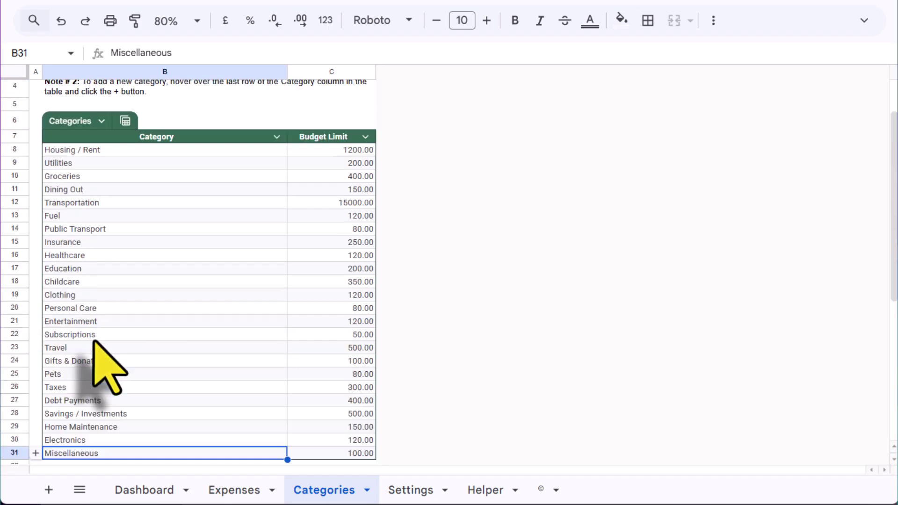
pyautogui.scroll(-2, 95, 344)
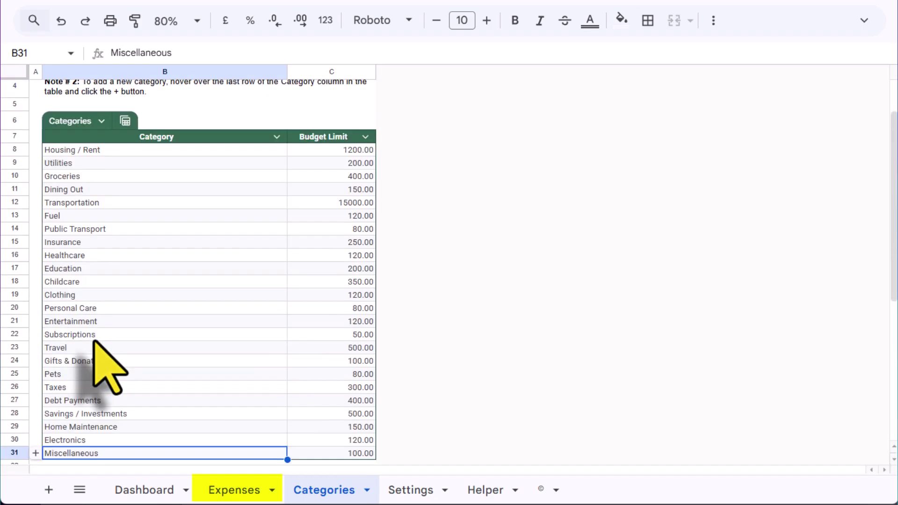
pyautogui.scroll(-2, 96, 362)
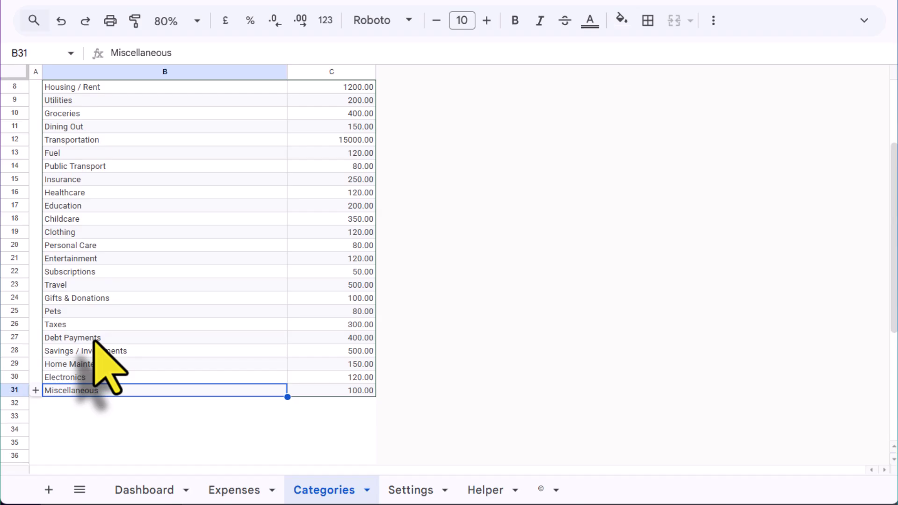
# Insert a blank row below Miscellaneous at the end of the Categories table.
pyautogui.click(72, 403)
pyautogui.click(45, 390)
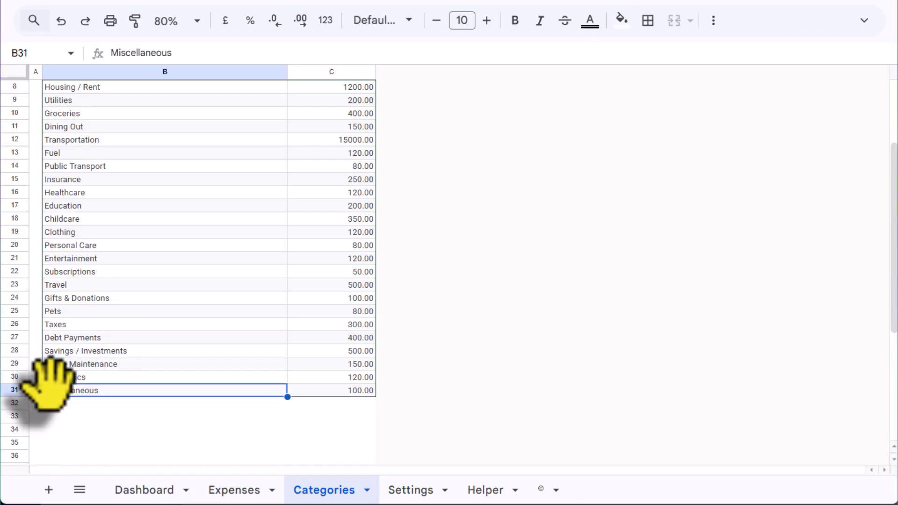
pyautogui.click(47, 404)
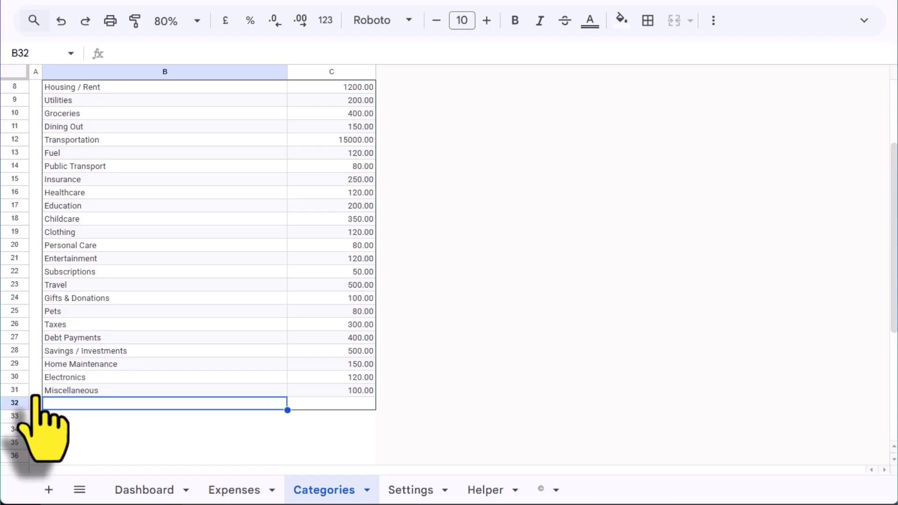
pyautogui.click(187, 421)
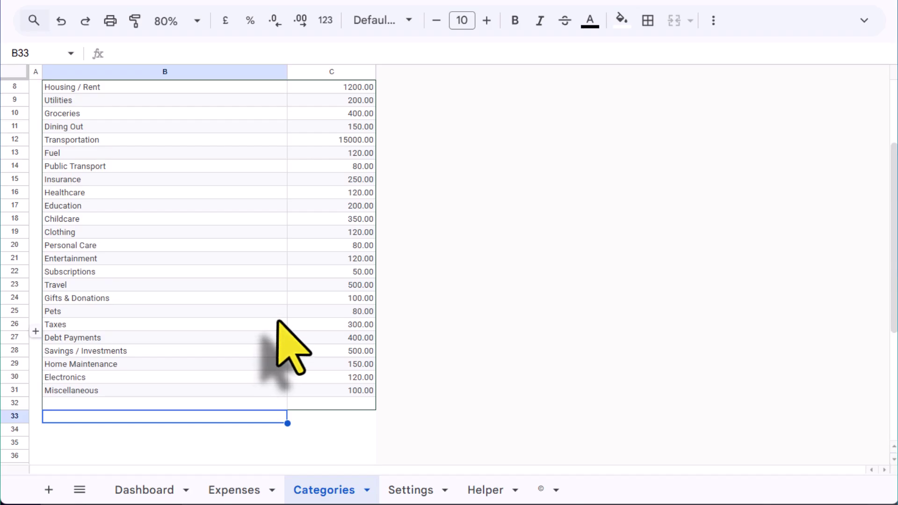
pyautogui.press('Up')
pyautogui.press('Up')
# Check the categories' Budget Limit values and view the Budget vs Actual Spending chart on the Dashboard sheet.
pyautogui.scroll(3, 327, 323)
pyautogui.click(338, 214)
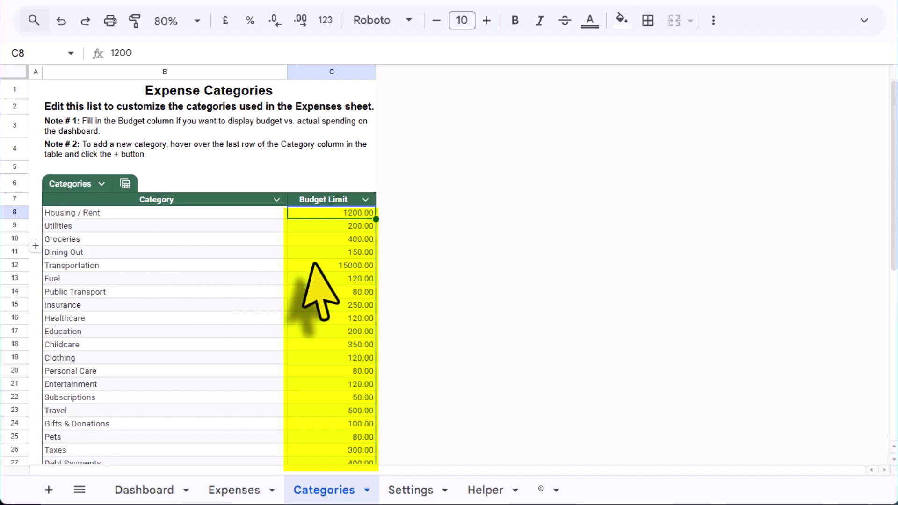
pyautogui.scroll(-2, 357, 311)
pyautogui.click(141, 491)
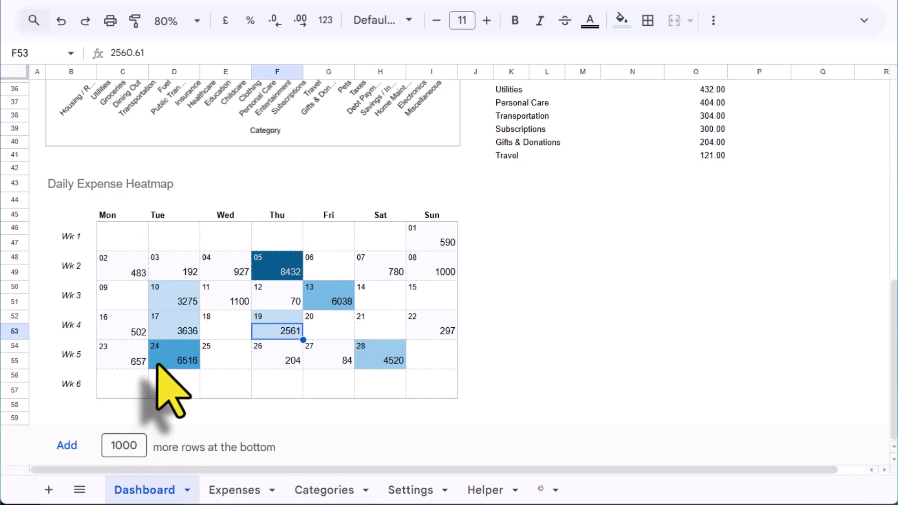
pyautogui.scroll(5, 261, 290)
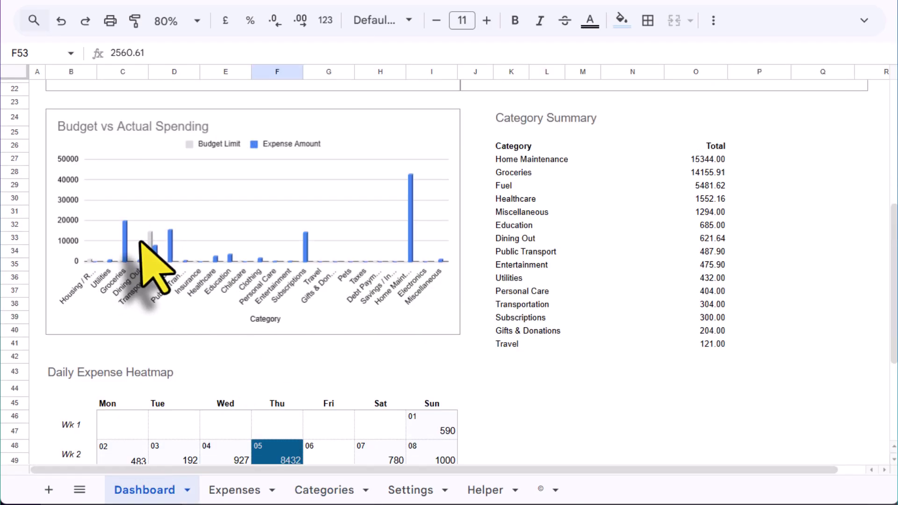
# Look through the Expenses sheet's entries and inspect the formula in the auto-calculated Year-Month column.
pyautogui.click(240, 496)
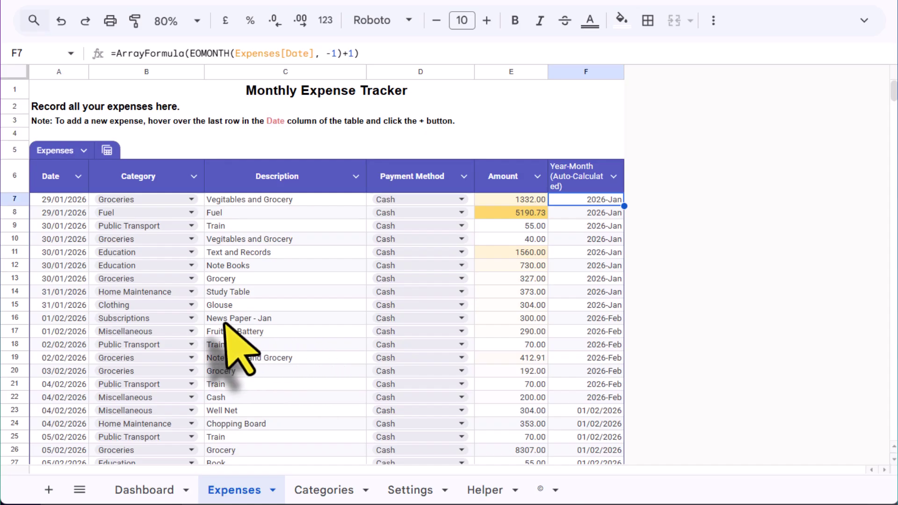
pyautogui.scroll(-3, 160, 236)
pyautogui.scroll(-4, 176, 259)
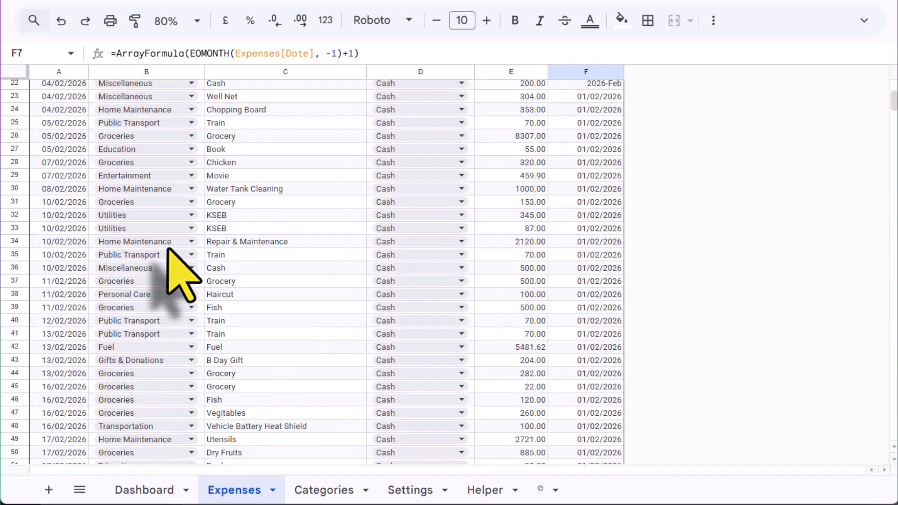
pyautogui.scroll(8, 176, 257)
pyautogui.click(45, 201)
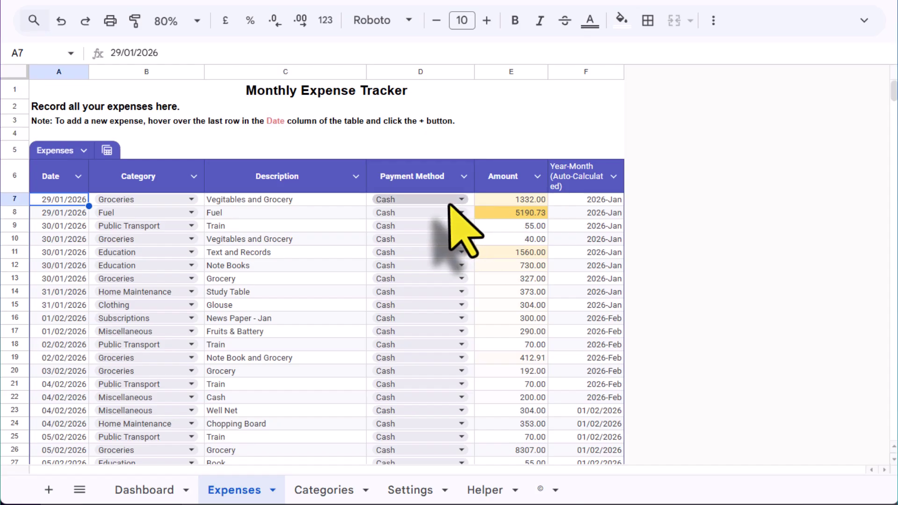
pyautogui.scroll(-2, 487, 252)
pyautogui.scroll(2, 496, 281)
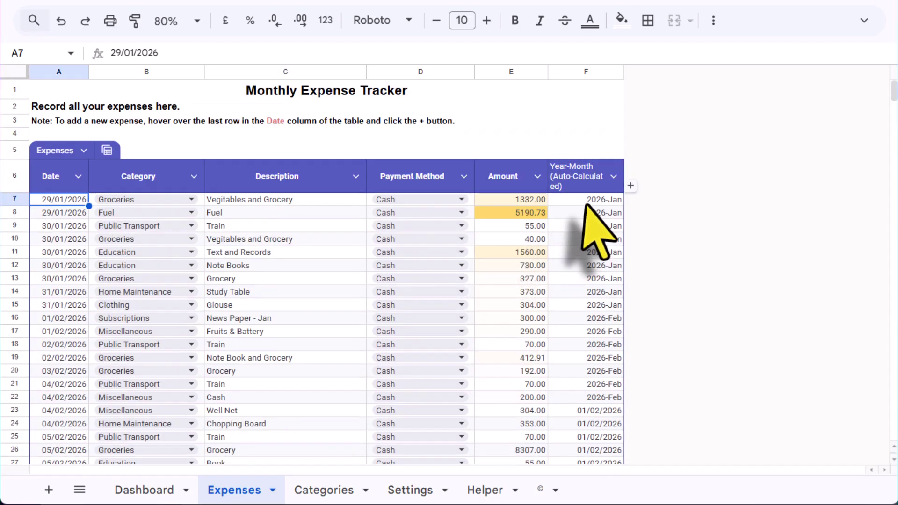
pyautogui.click(603, 202)
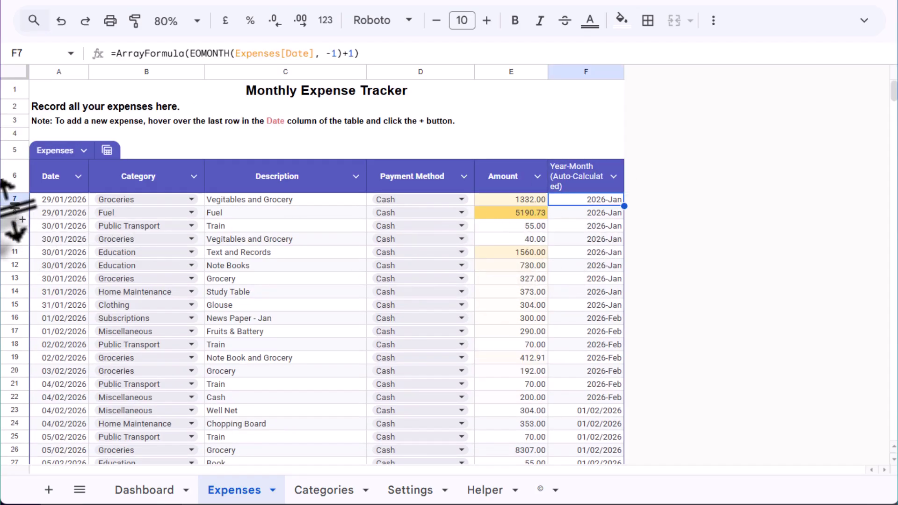
# Clear the sample expense entries in A7:E105, covering the Date through Amount columns of the Expenses table.
pyautogui.click(73, 202)
pyautogui.hotkey('shift', 'Right')
pyautogui.hotkey('shift', 'Right')
pyautogui.hotkey('shift', 'Right')
pyautogui.hotkey('shift', 'Right')
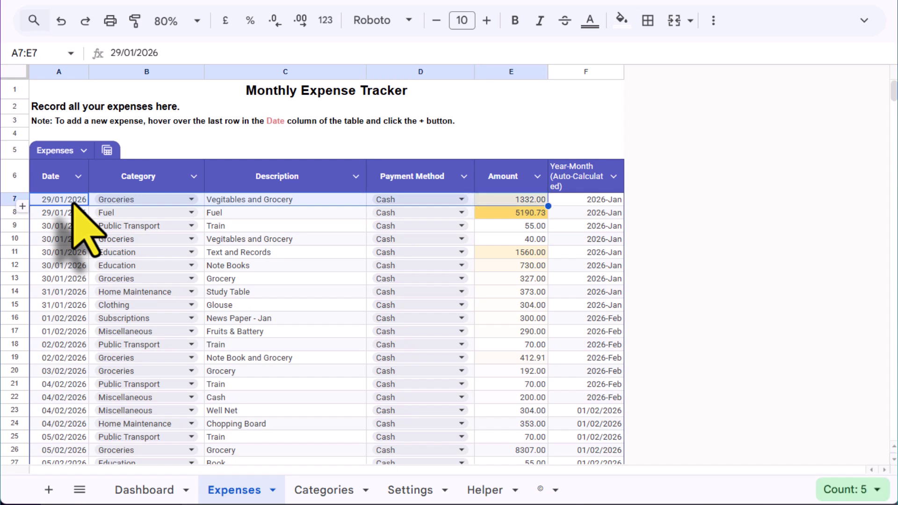
pyautogui.hotkey('ctrl', 'shift', 'Down')
pyautogui.hotkey('shift', 'Up')
pyautogui.press('Delete')
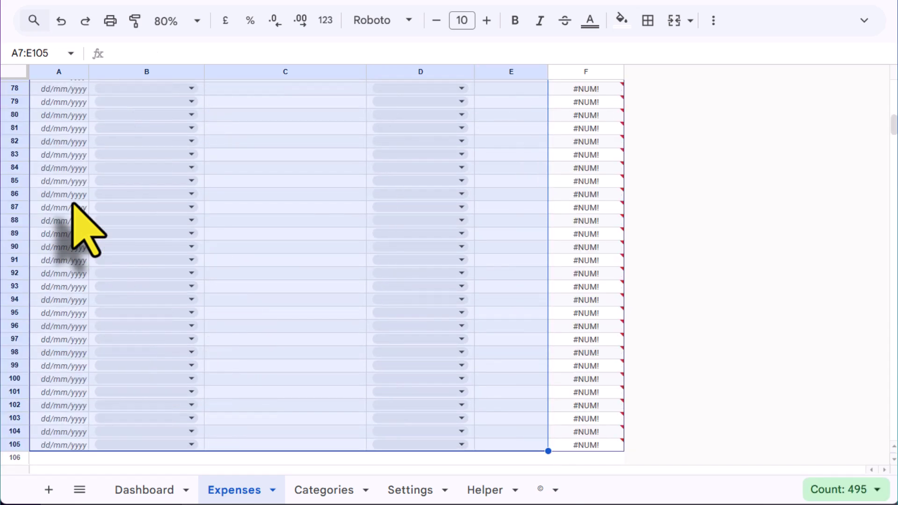
# Enter the date 1/1/2026 in the first empty row (A7) of the Expenses table.
pyautogui.hotkey('ctrl', 'Up')
pyautogui.press('Up')
pyautogui.press('Down')
pyautogui.press('Down')
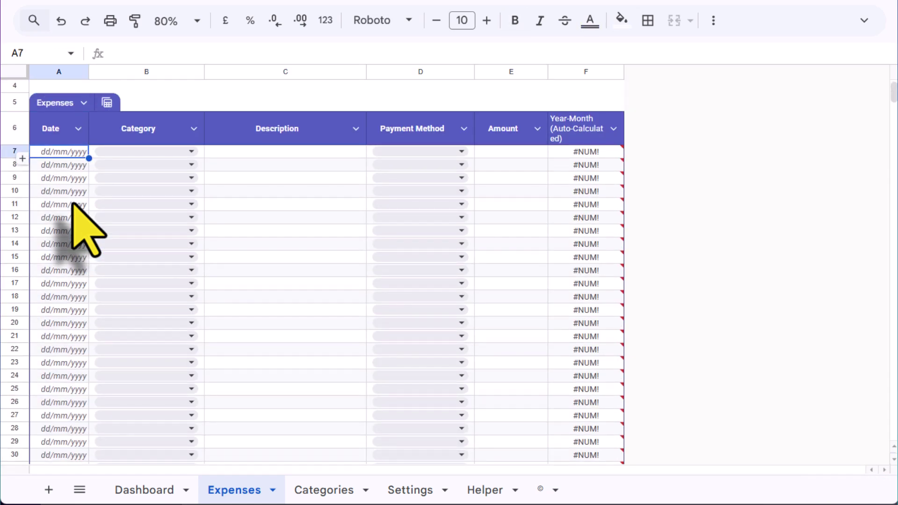
pyautogui.moveTo(543, 291)
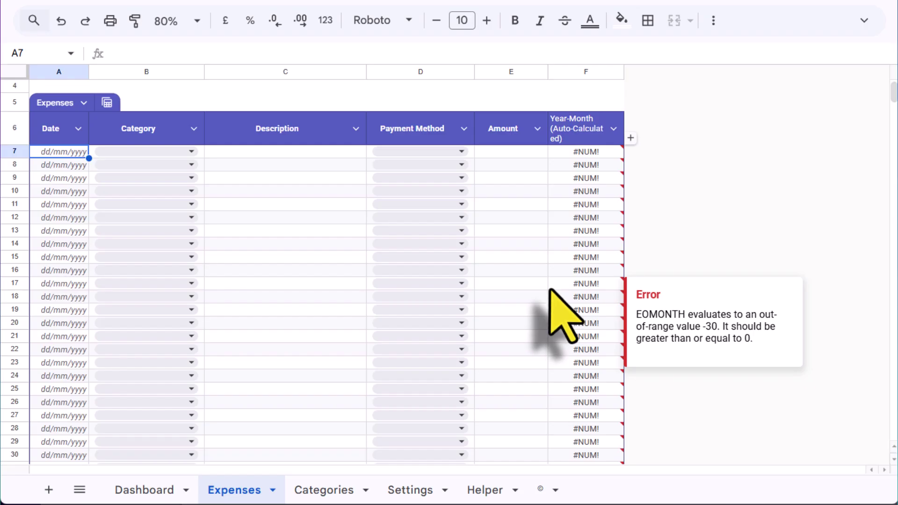
pyautogui.write('1/1/2026')
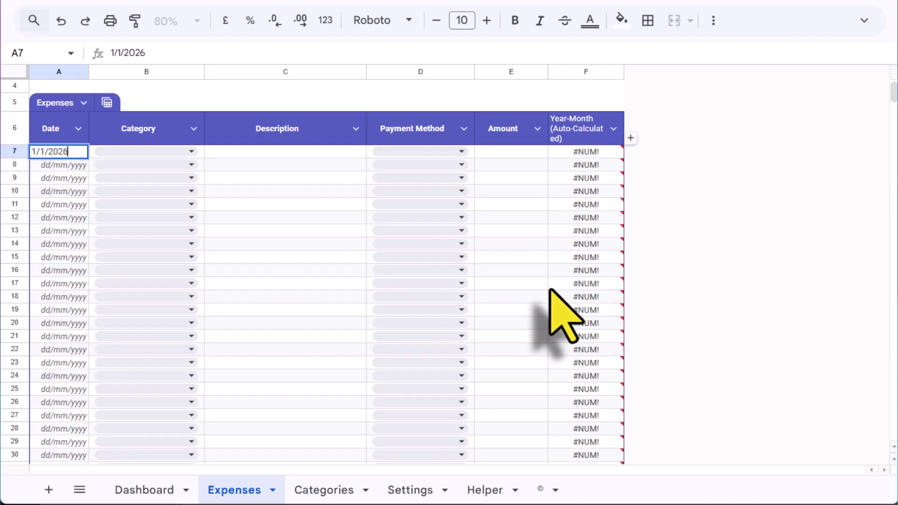
pyautogui.press('Tab')
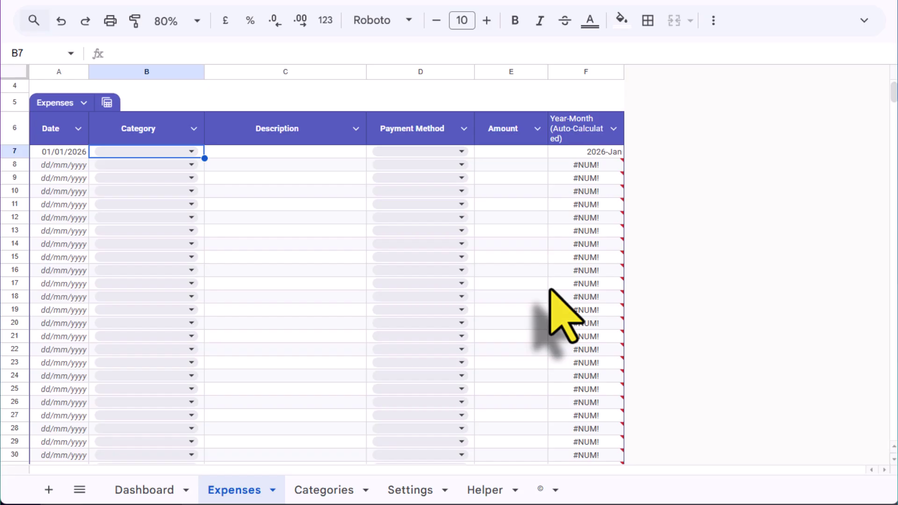
# Set the row 7 expense's category to Housing / Rent and enter "House Rent Jan" as its description.
pyautogui.press('Return')
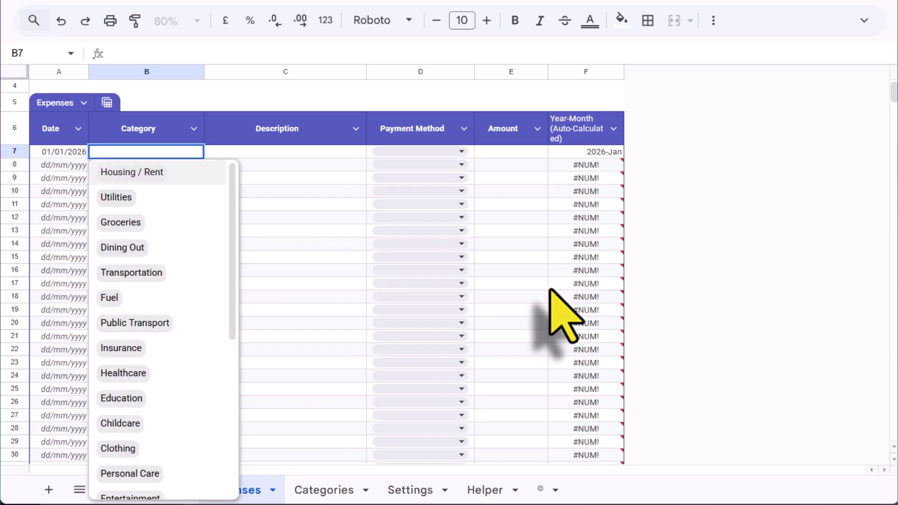
pyautogui.press('Return')
pyautogui.press('Up')
pyautogui.press('Right')
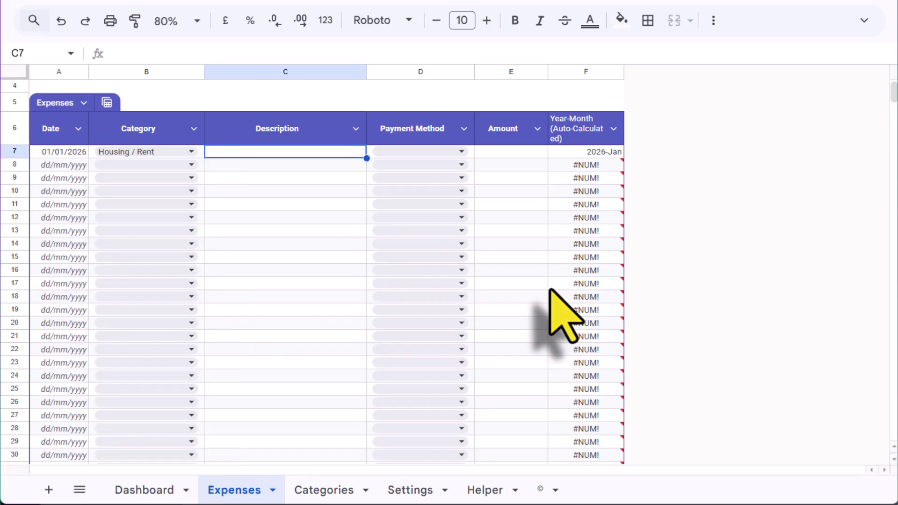
pyautogui.write('House Rent')
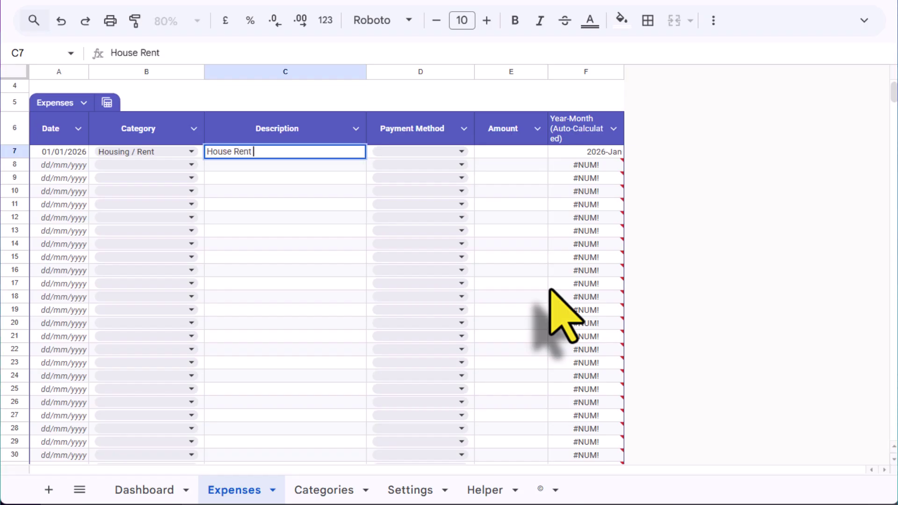
pyautogui.write(' Jan')
pyautogui.press('Tab')
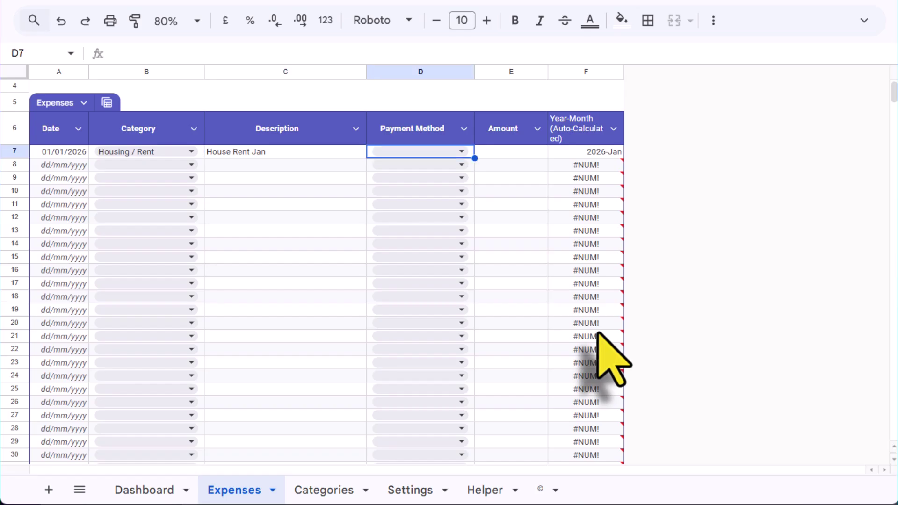
# Set the row 7 expense's payment method to UPI and its amount to 2500.
pyautogui.press('Return')
pyautogui.press('Down')
pyautogui.press('Down')
pyautogui.press('Down')
pyautogui.press('Return')
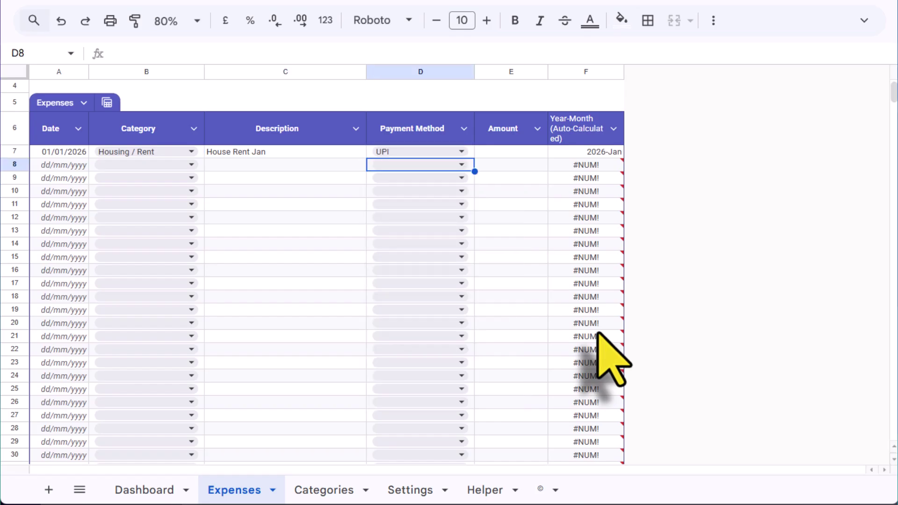
pyautogui.press('Up')
pyautogui.press('Right')
pyautogui.write('25')
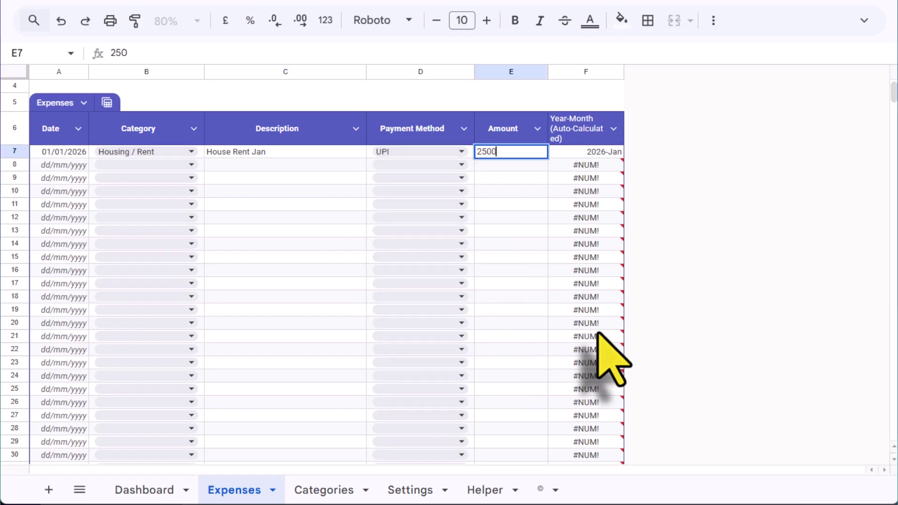
pyautogui.press('Return')
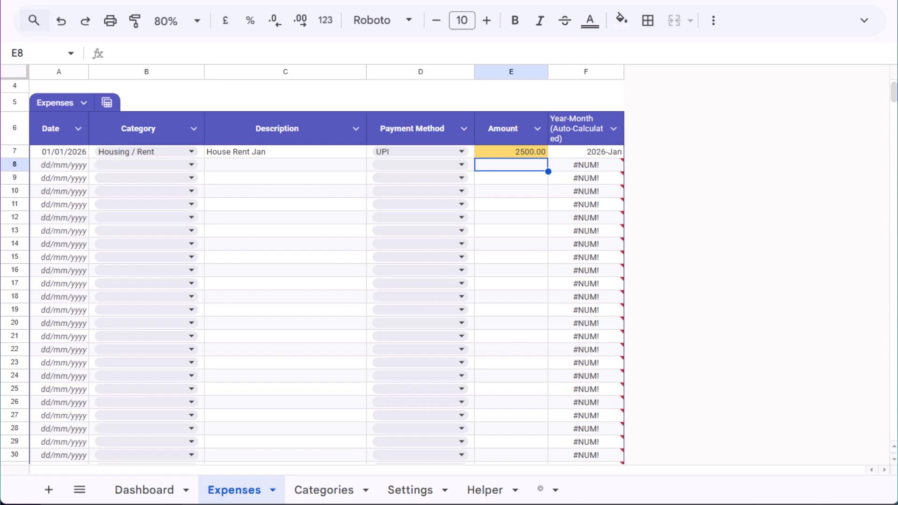
# Set the dashboard Month to January in Section 1 of the Settings sheet.
pyautogui.click(416, 499)
pyautogui.scroll(5, 367, 328)
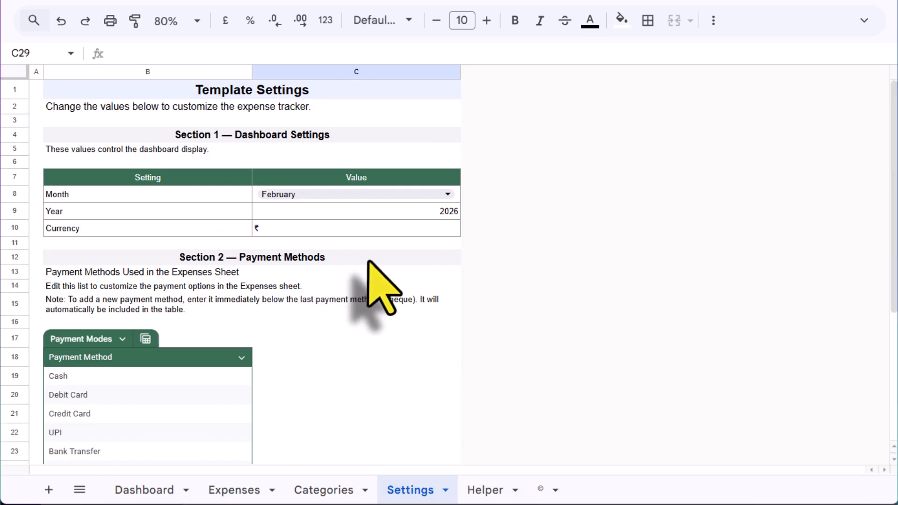
pyautogui.click(448, 194)
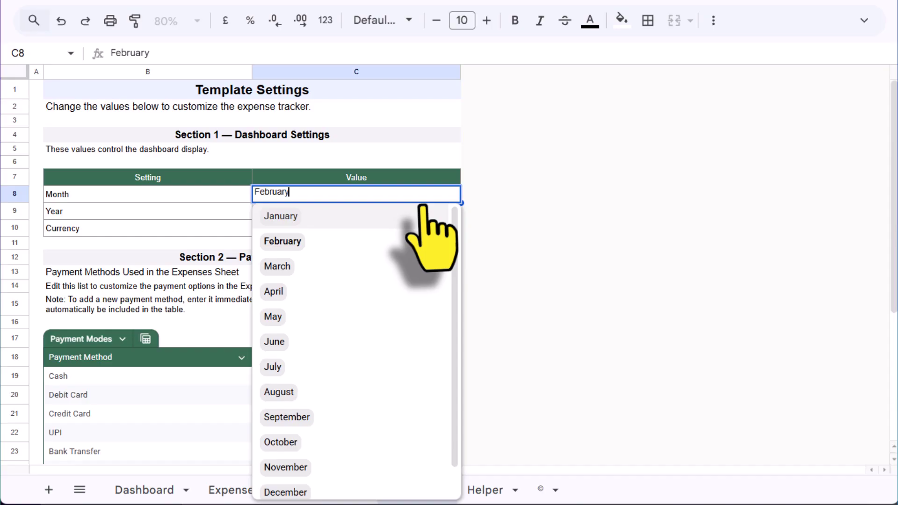
pyautogui.click(309, 220)
# Review the Dashboard sheet's summary figures, charts, category summary and Daily Expense Heatmap.
pyautogui.click(136, 490)
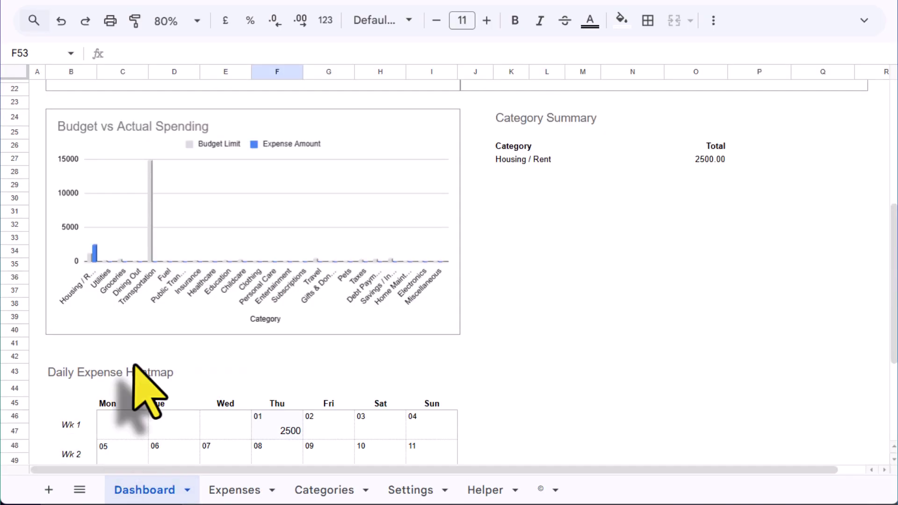
pyautogui.scroll(7, 134, 366)
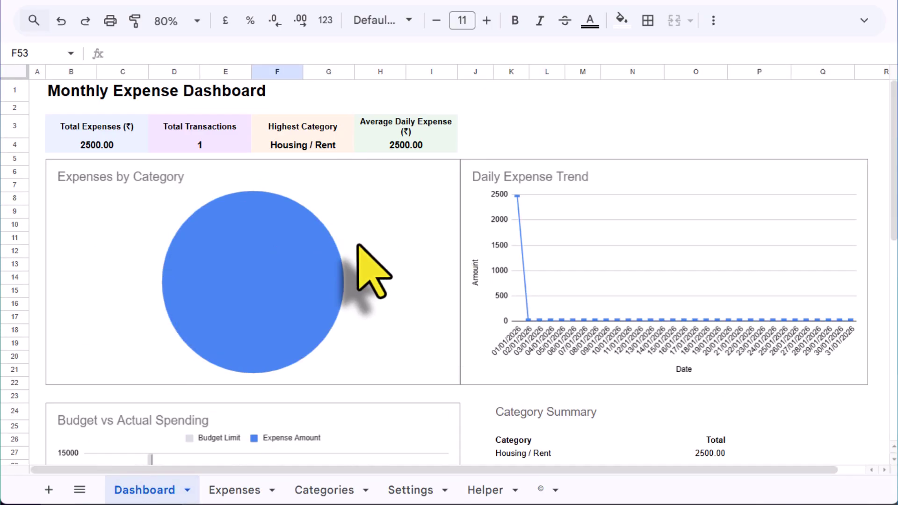
pyautogui.scroll(-10, 358, 246)
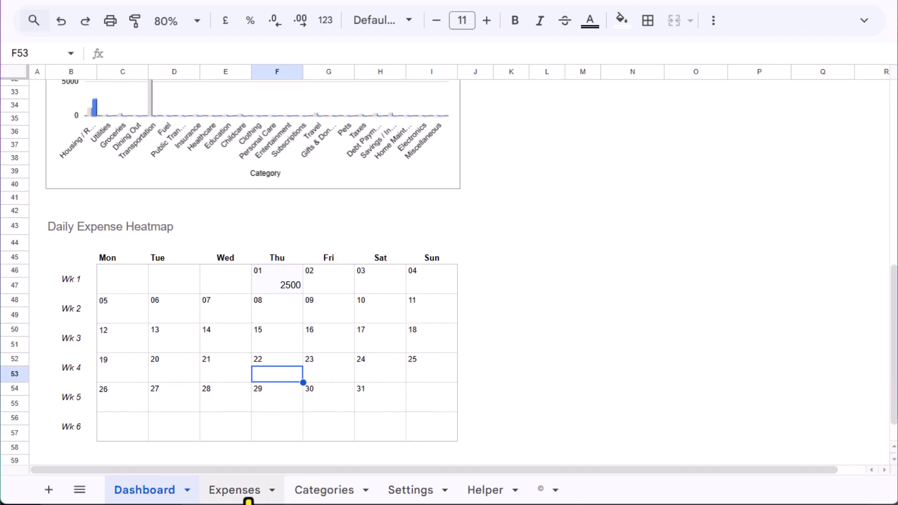
pyautogui.scroll(10, 260, 433)
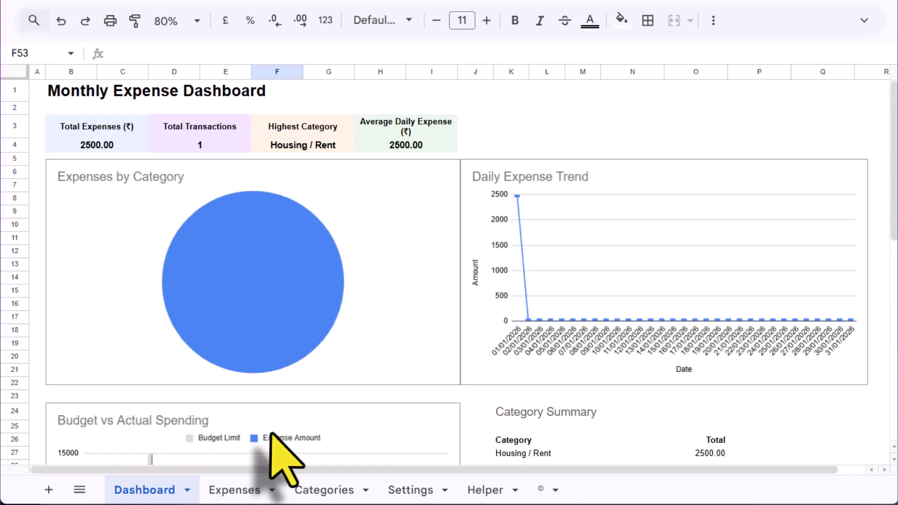
# Look through the Helper sheet's Daily Expense Trend, Budget vs Actual, Category Distribution and Heatmap data.
pyautogui.click(485, 490)
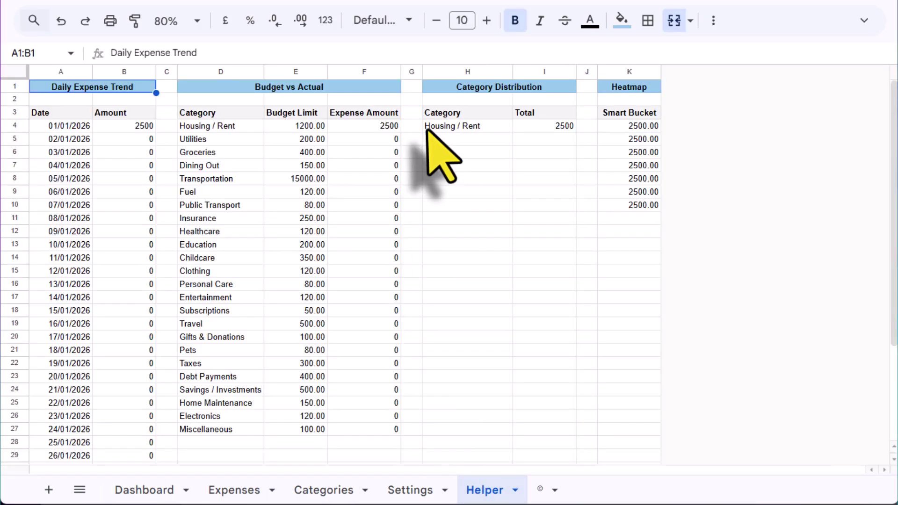
pyautogui.scroll(-3, 198, 174)
pyautogui.scroll(3, 198, 174)
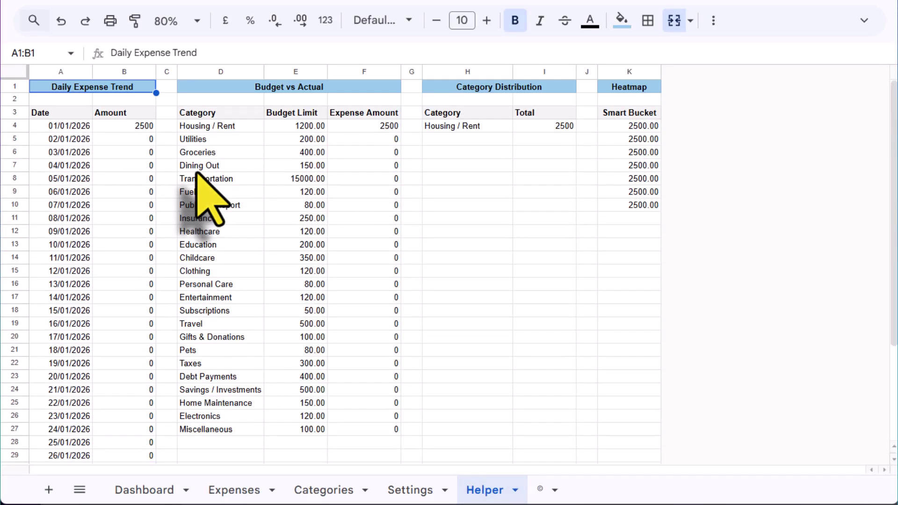